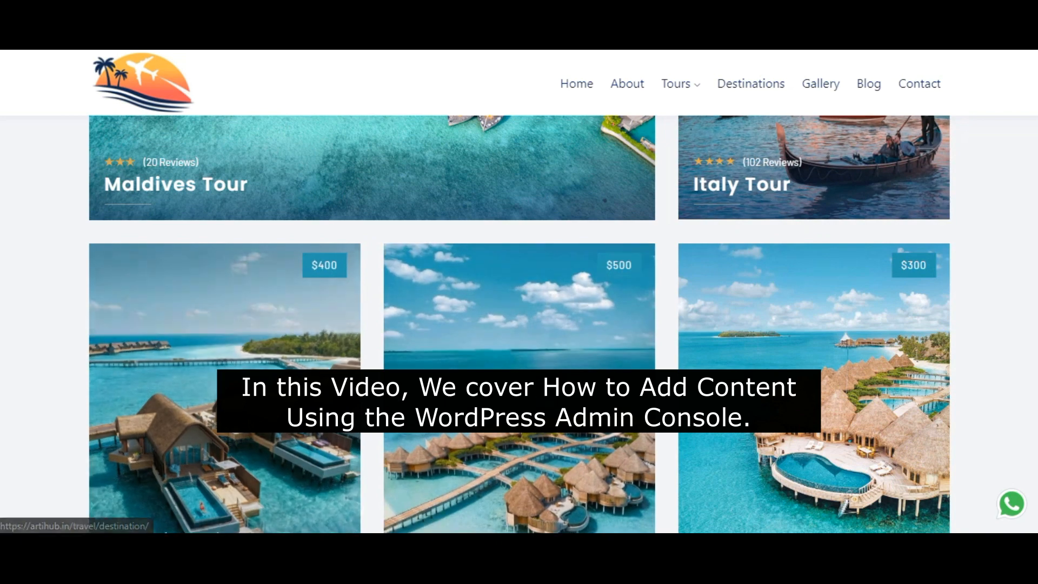
- Look over the tour cards on the travel site's front page
{"action": "scroll", "coordinate": [519, 324], "scroll_direction": "down", "scroll_amount": 3}
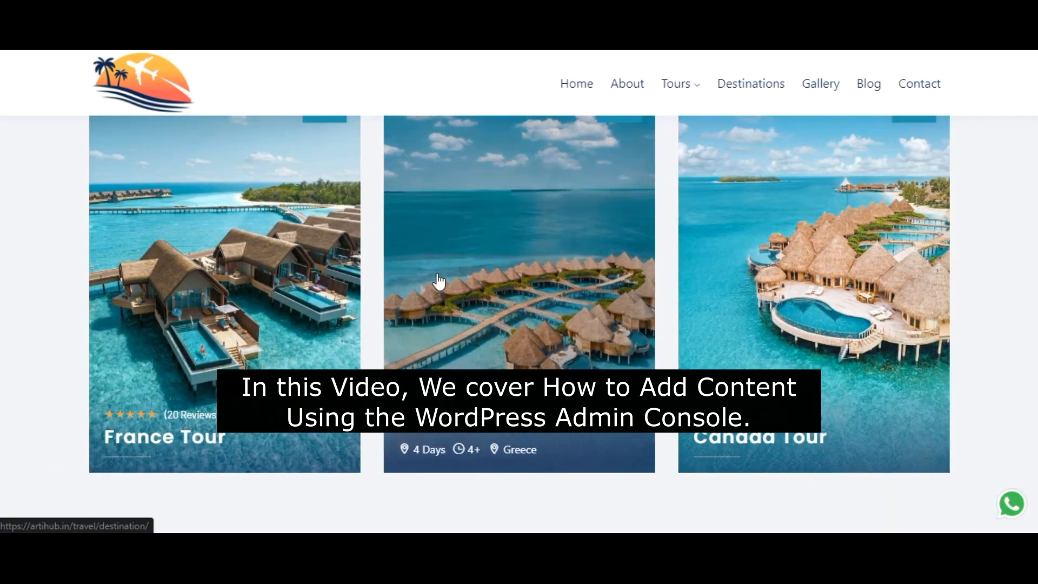
{"action": "scroll", "coordinate": [436, 285], "scroll_direction": "up", "scroll_amount": 3}
{"action": "scroll", "coordinate": [964, 147], "scroll_direction": "down", "scroll_amount": 4}
{"action": "scroll", "coordinate": [964, 152], "scroll_direction": "up", "scroll_amount": 7}
{"action": "scroll", "coordinate": [966, 155], "scroll_direction": "up", "scroll_amount": 3}
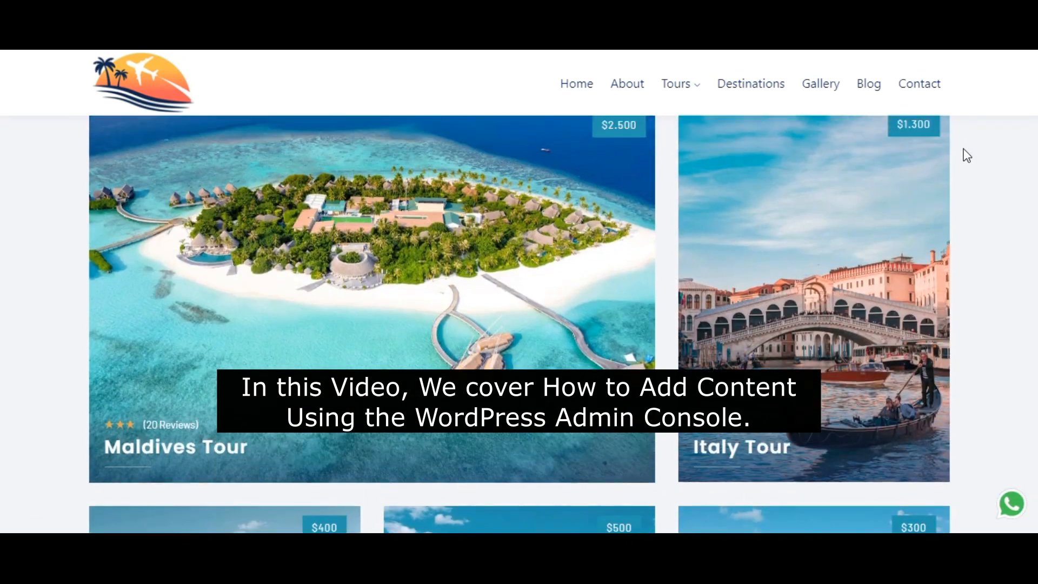
{"action": "scroll", "coordinate": [967, 155], "scroll_direction": "up", "scroll_amount": 2}
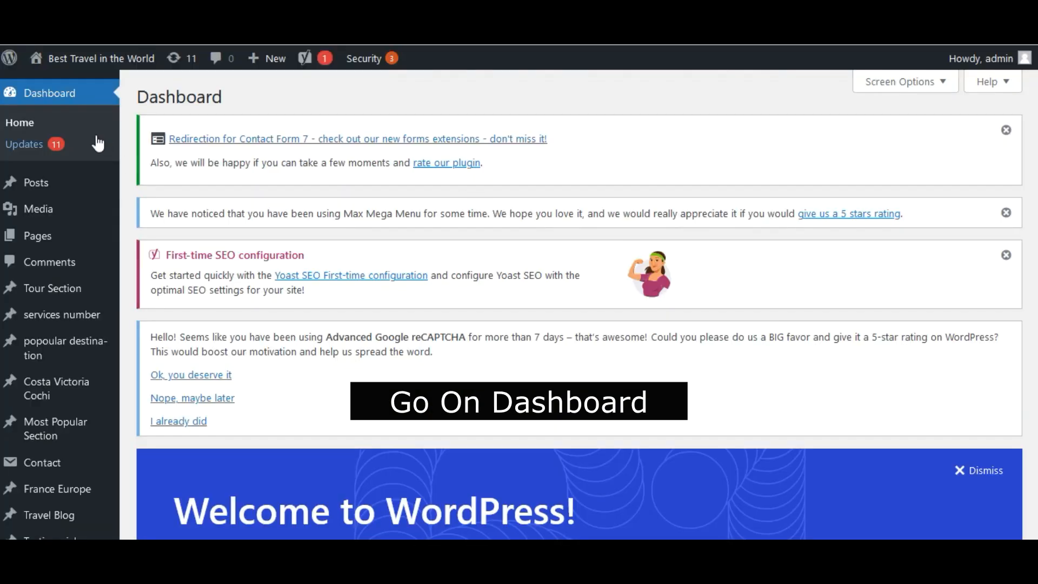
- Open the list of all pages from the WordPress dashboard
{"action": "right_click", "coordinate": [49, 243]}
{"action": "key", "text": "Escape"}
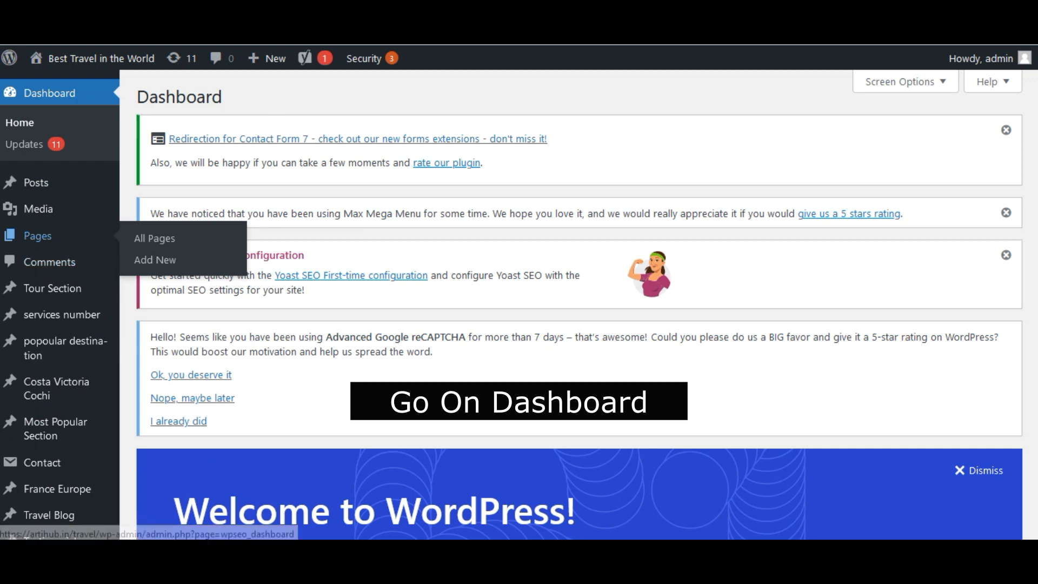
{"action": "left_click", "coordinate": [229, 242]}
- Open the front page "Home – Best Travel in the World" for editing
{"action": "scroll", "coordinate": [426, 378], "scroll_direction": "down", "scroll_amount": 3}
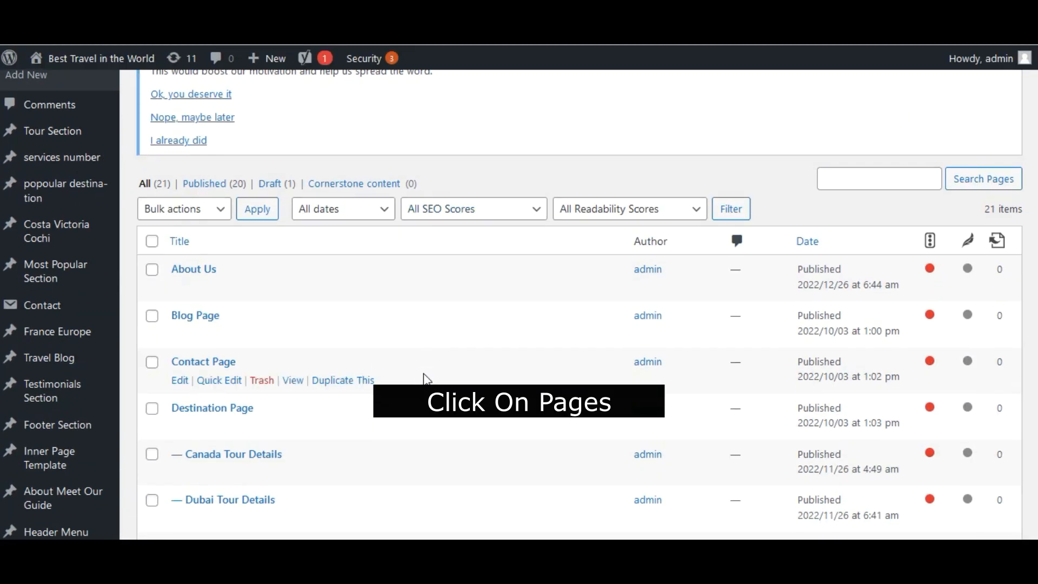
{"action": "scroll", "coordinate": [425, 378], "scroll_direction": "down", "scroll_amount": 2}
{"action": "scroll", "coordinate": [424, 377], "scroll_direction": "down", "scroll_amount": 7}
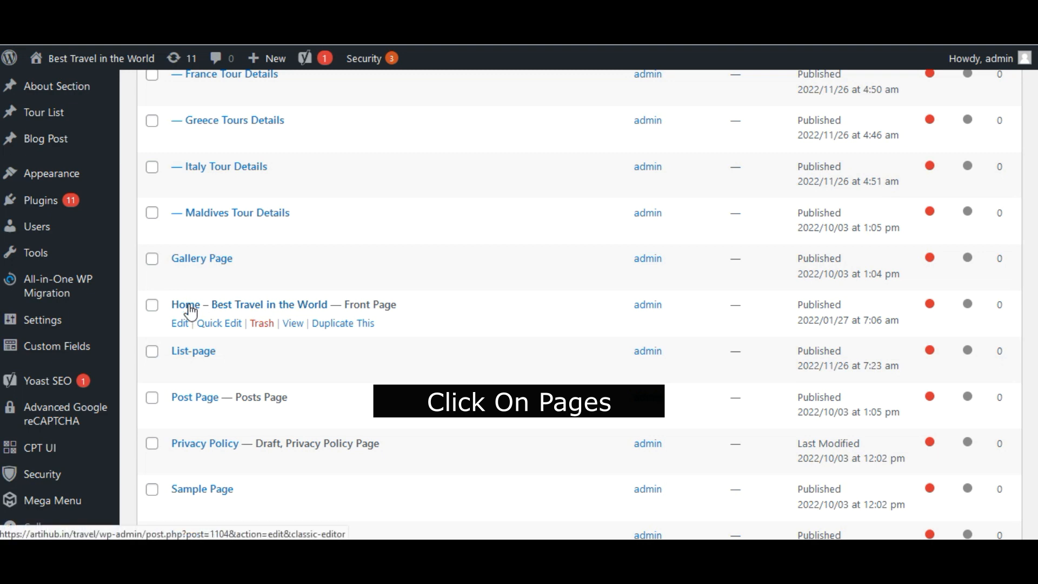
{"action": "right_click", "coordinate": [191, 311]}
{"action": "key", "text": "Escape"}
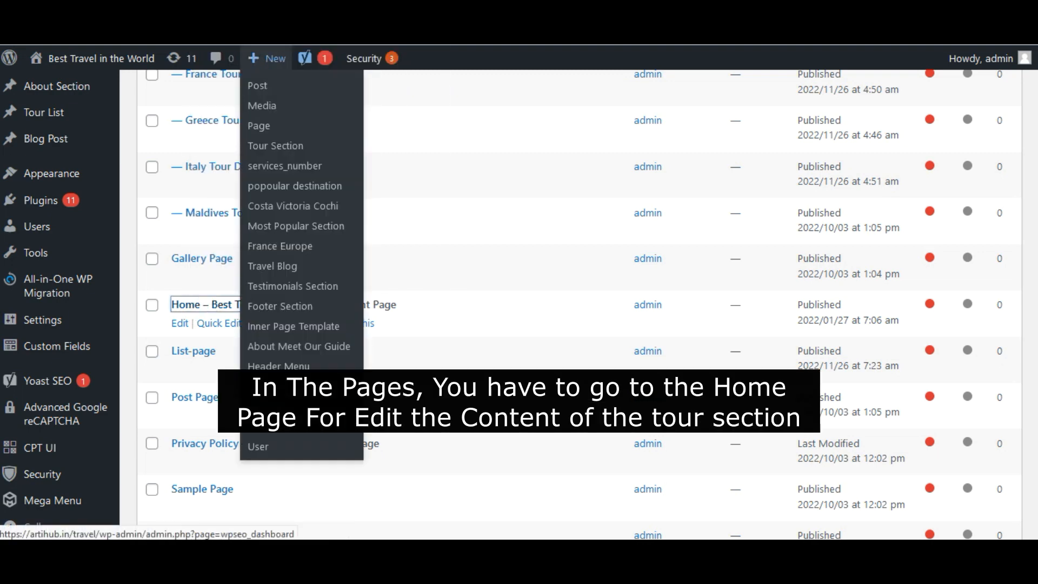
{"action": "left_click", "coordinate": [324, 16]}
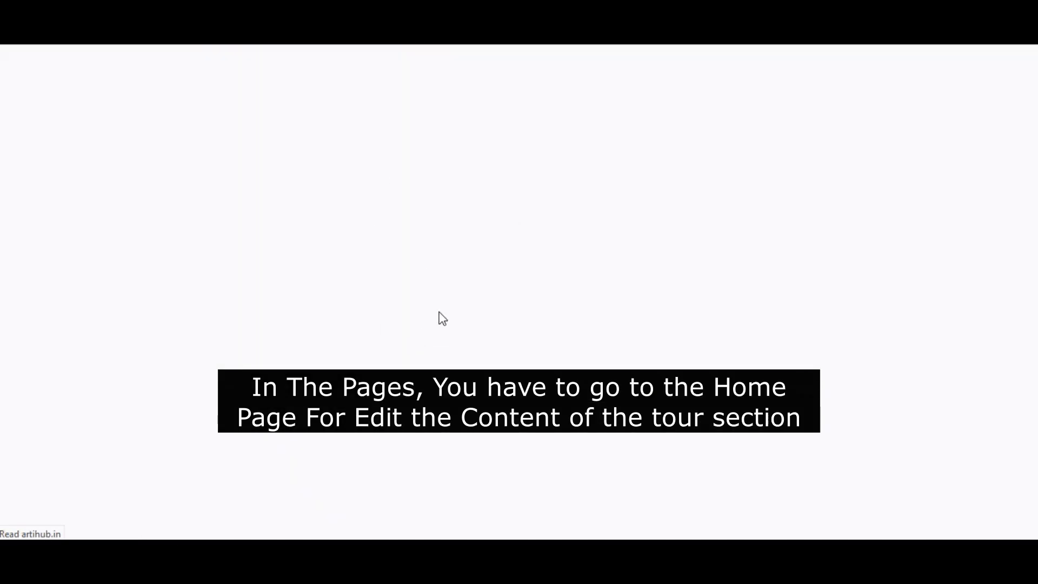
- Expand the Popular Tours Section in the home page's Inner Pages Flexible Content
{"action": "scroll", "coordinate": [443, 318], "scroll_direction": "down", "scroll_amount": 3}
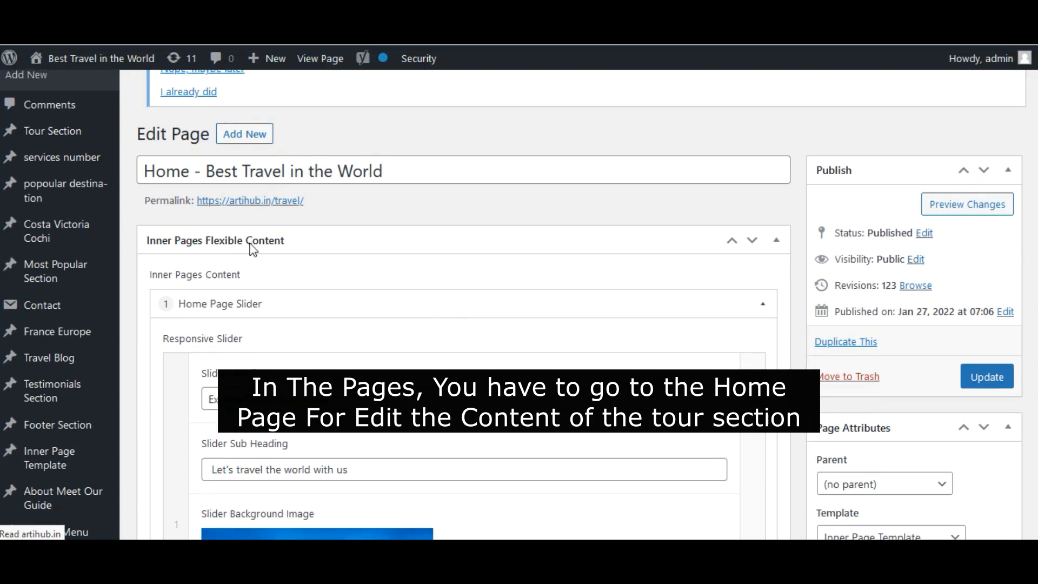
{"action": "scroll", "coordinate": [369, 295], "scroll_direction": "down", "scroll_amount": 3}
{"action": "scroll", "coordinate": [370, 296], "scroll_direction": "up", "scroll_amount": 5}
{"action": "scroll", "coordinate": [368, 295], "scroll_direction": "down", "scroll_amount": 1}
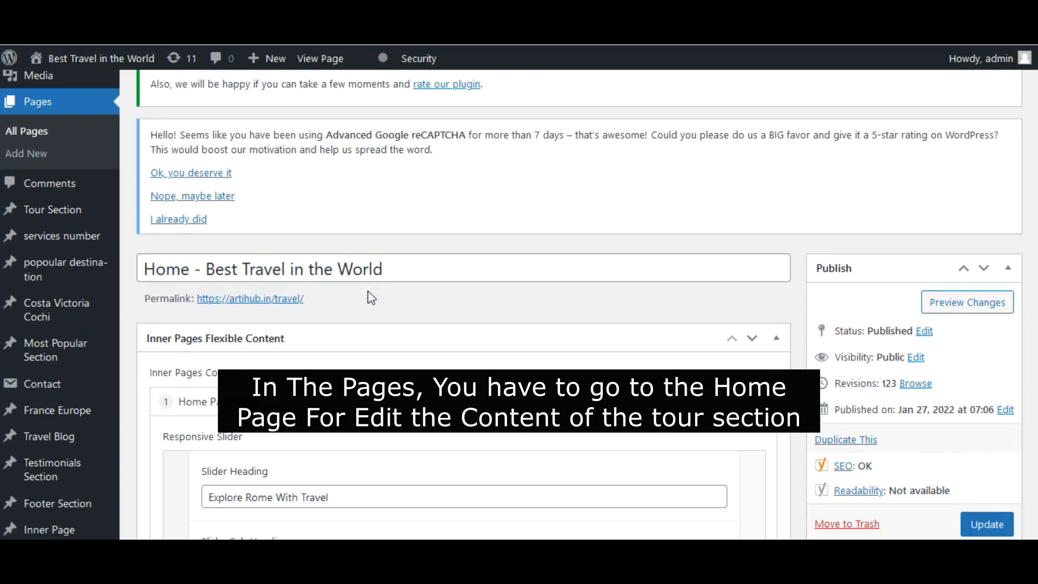
{"action": "scroll", "coordinate": [429, 340], "scroll_direction": "down", "scroll_amount": 10}
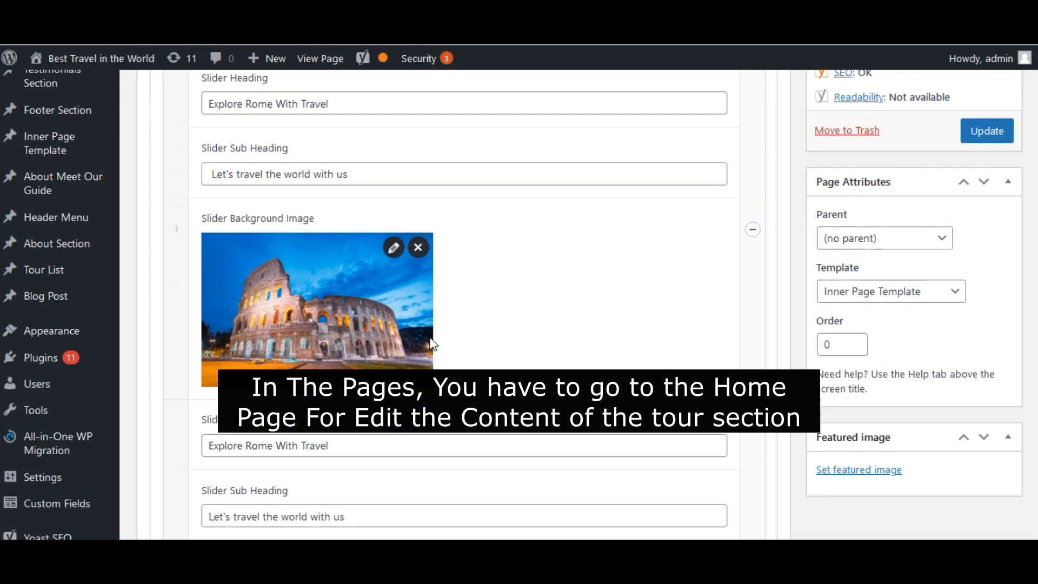
{"action": "scroll", "coordinate": [431, 344], "scroll_direction": "down", "scroll_amount": 4}
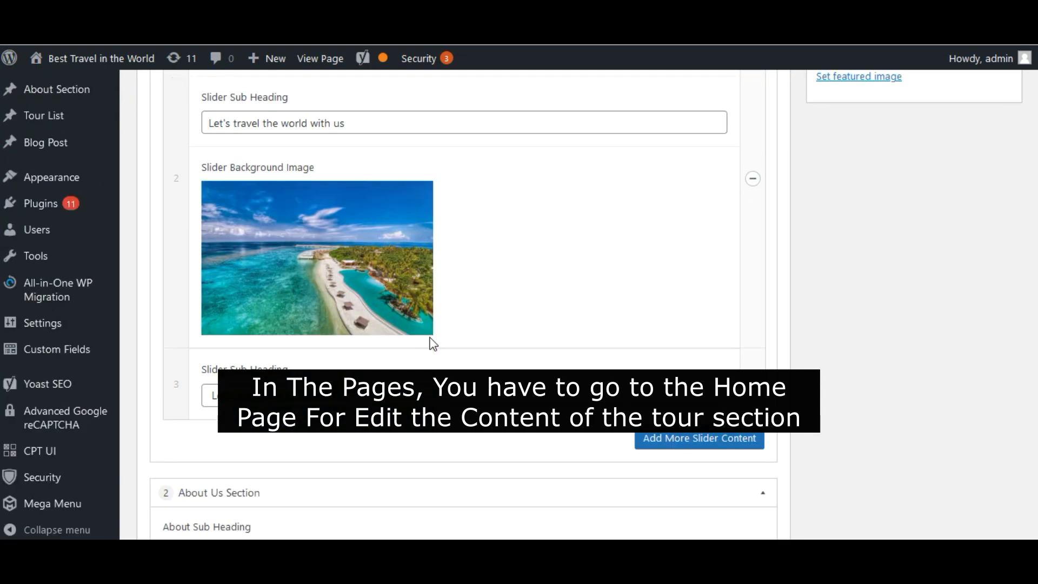
{"action": "scroll", "coordinate": [378, 354], "scroll_direction": "down", "scroll_amount": 2}
{"action": "scroll", "coordinate": [339, 362], "scroll_direction": "down", "scroll_amount": 12}
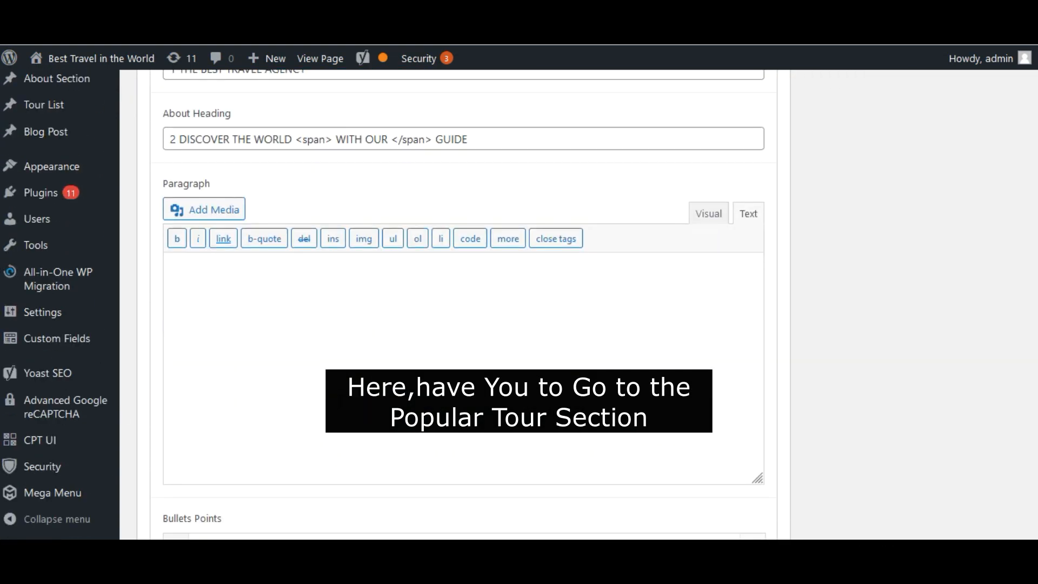
{"action": "scroll", "coordinate": [464, 303], "scroll_direction": "down", "scroll_amount": 12}
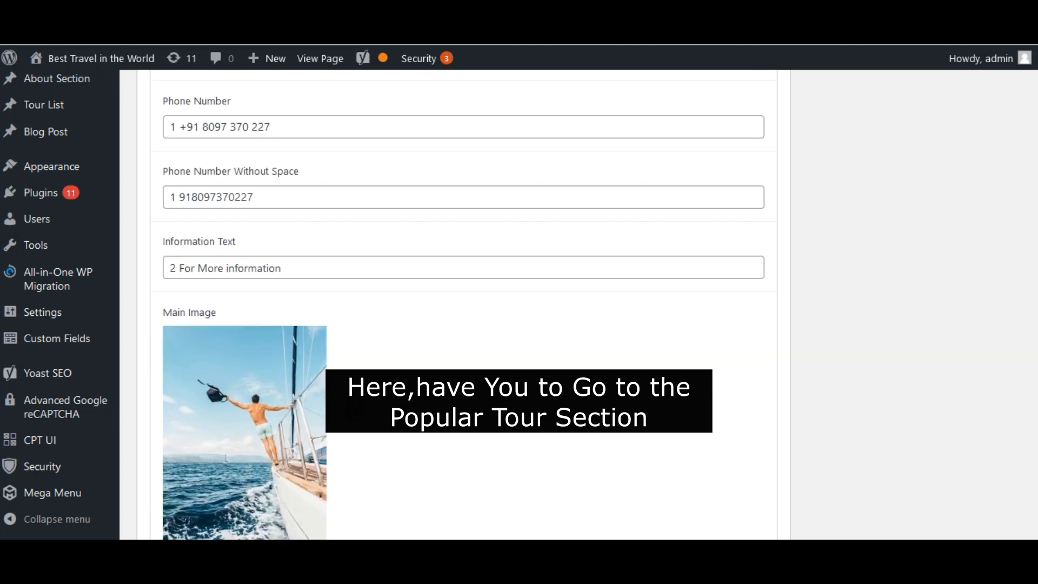
{"action": "scroll", "coordinate": [308, 238], "scroll_direction": "down", "scroll_amount": 4}
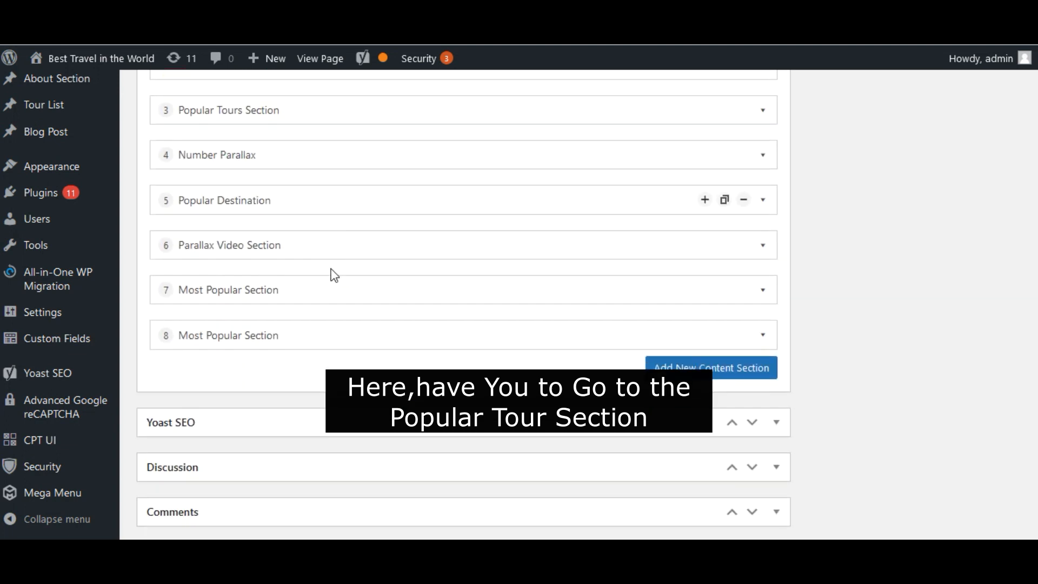
{"action": "left_click", "coordinate": [763, 189]}
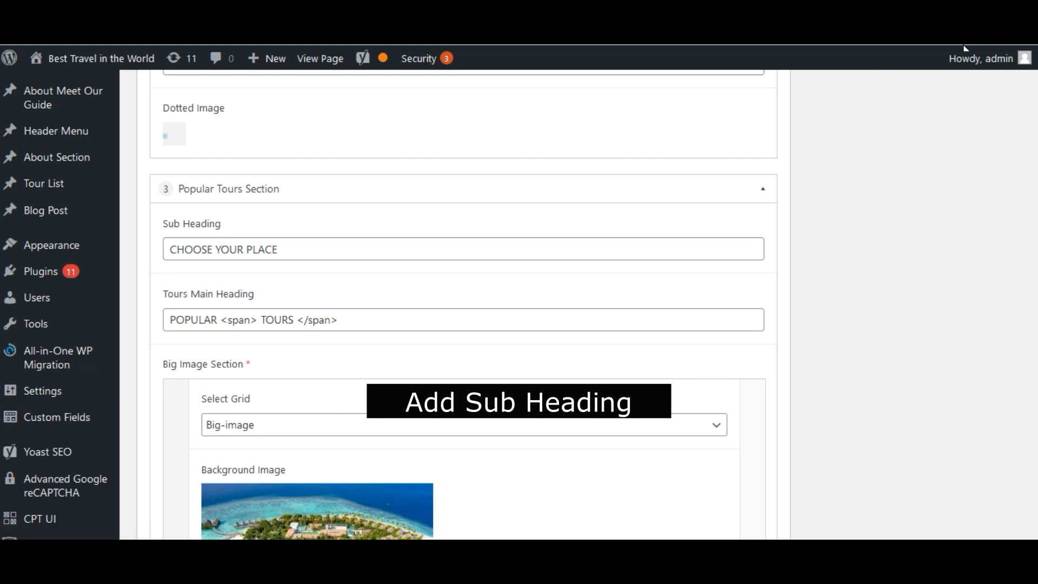
- Change the Popular Tours sub heading to "1 CHOOSE YOUR PLACE" and its main heading to "2 POPULAR <span> TOURS </span>"
{"action": "scroll", "coordinate": [962, 46], "scroll_direction": "down", "scroll_amount": 1}
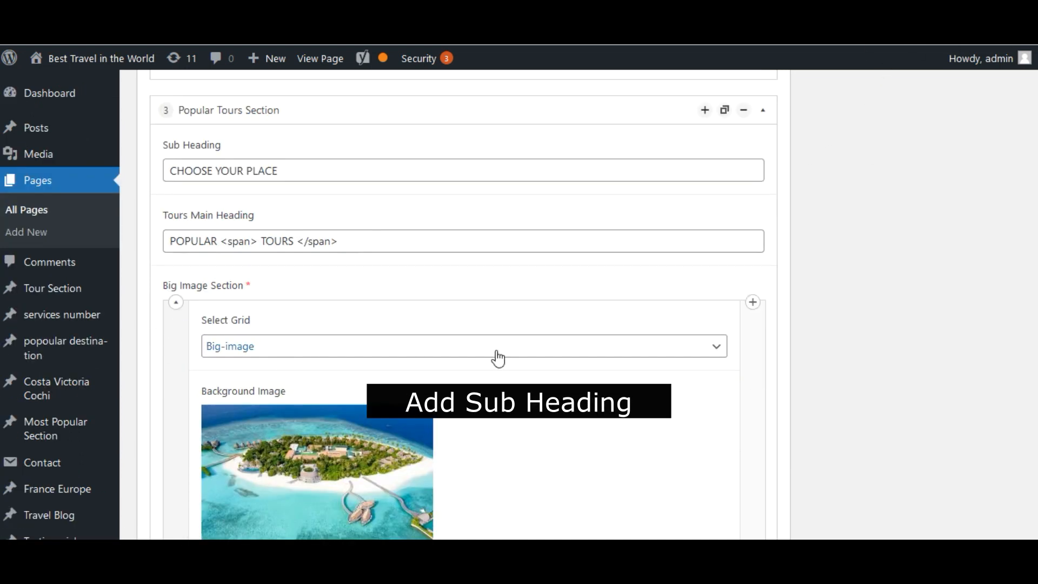
{"action": "scroll", "coordinate": [496, 357], "scroll_direction": "up", "scroll_amount": 2}
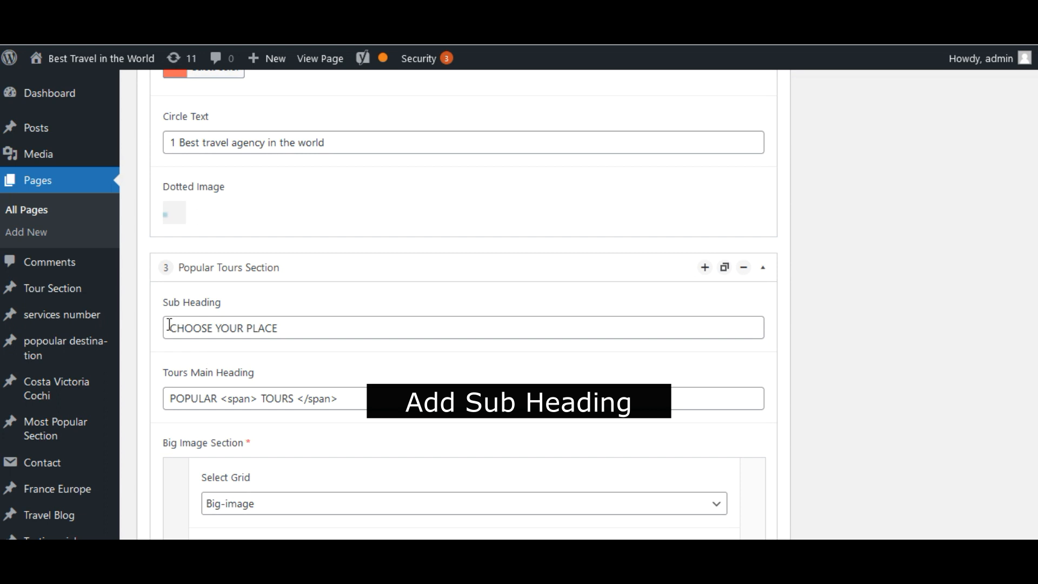
{"action": "left_click", "coordinate": [168, 330]}
{"action": "type", "text": "1"}
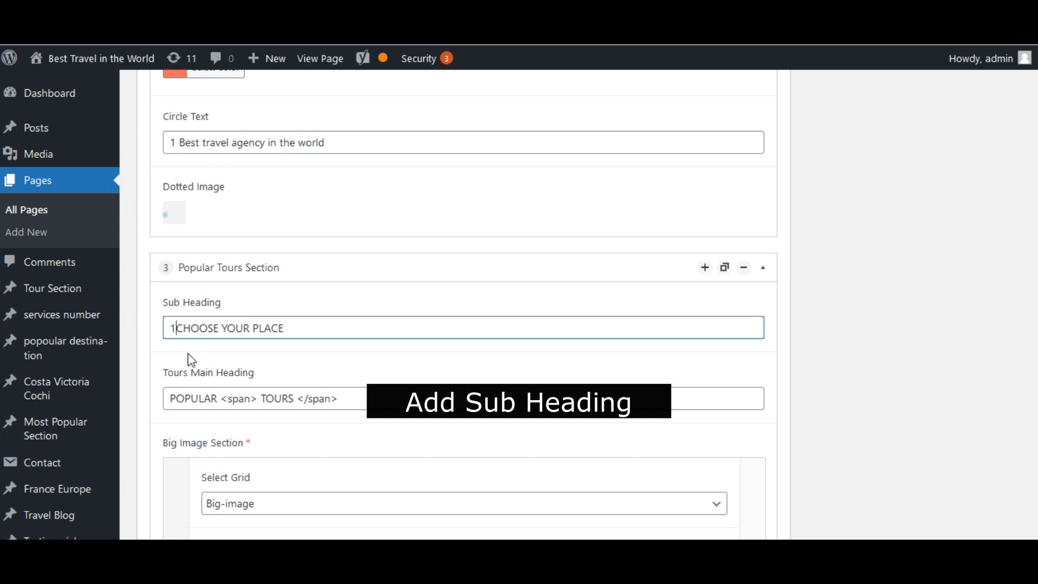
{"action": "scroll", "coordinate": [186, 387], "scroll_direction": "down", "scroll_amount": 1}
{"action": "left_click", "coordinate": [173, 321]}
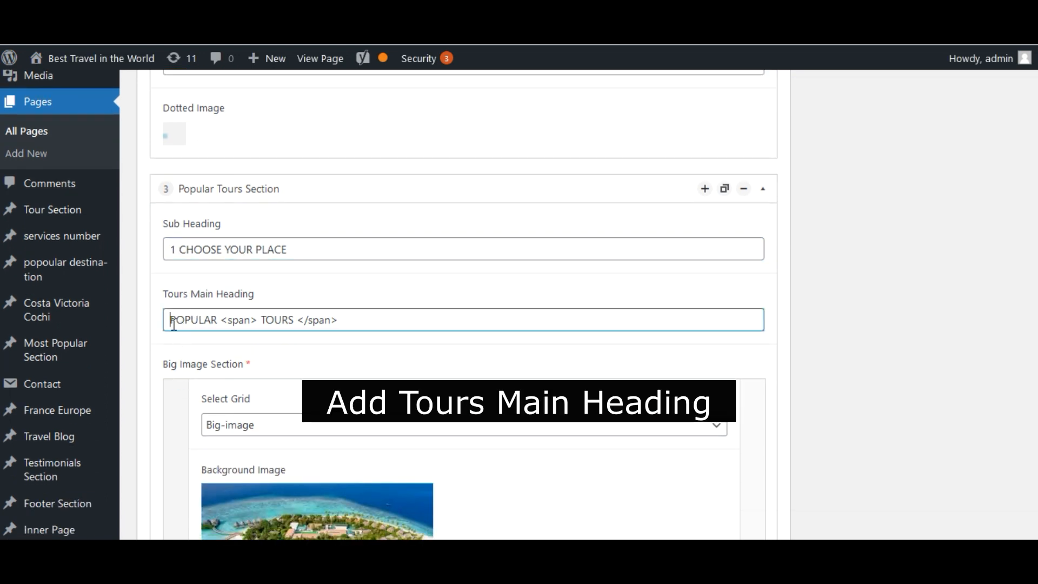
{"action": "type", "text": "2s"}
{"action": "key", "text": "BackSpace"}
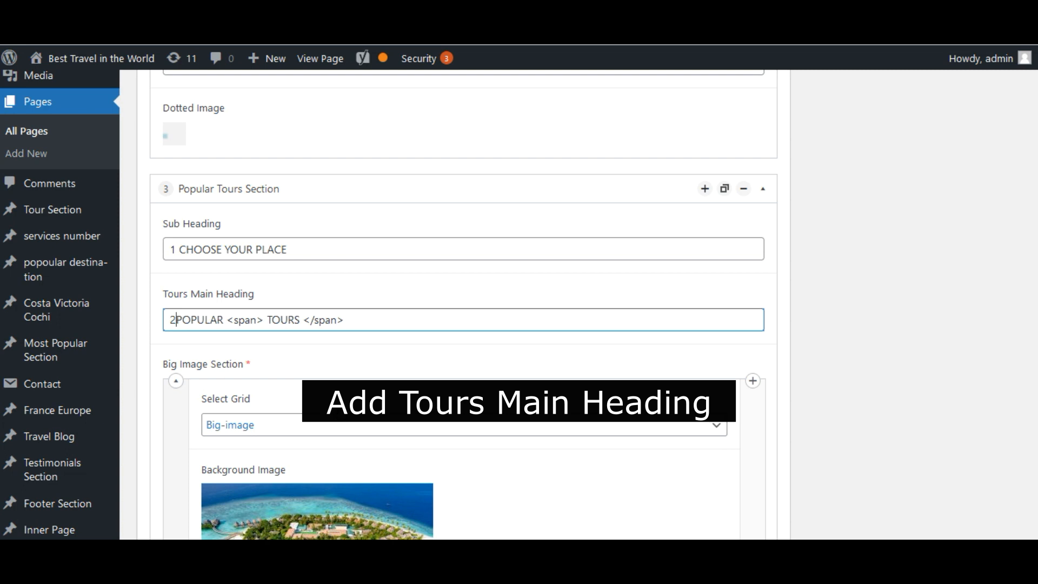
- Select the Big-image grid for the first tour in the Big Image Section
{"action": "scroll", "coordinate": [222, 331], "scroll_direction": "down", "scroll_amount": 2}
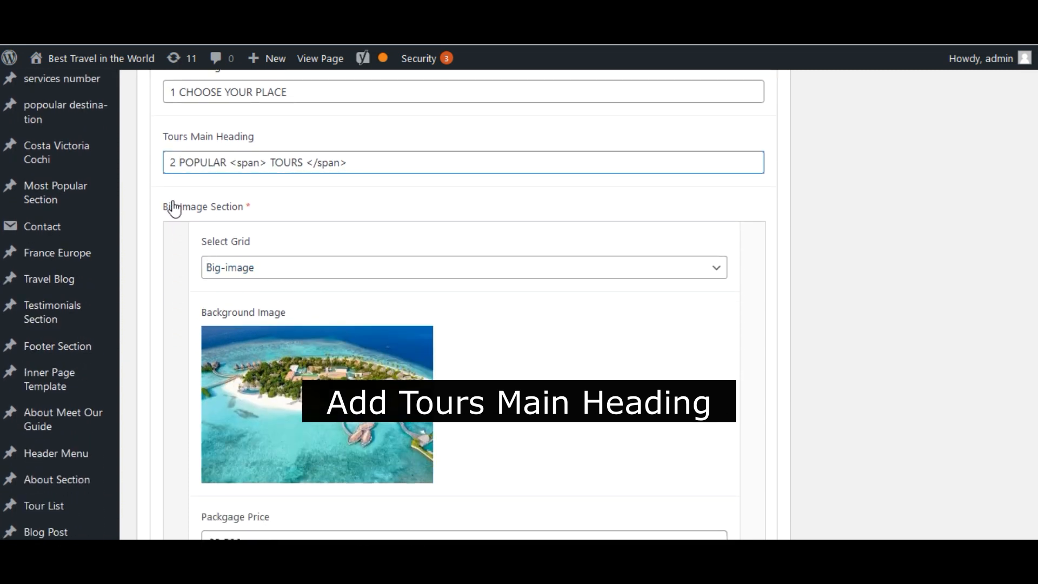
{"action": "left_click", "coordinate": [449, 272]}
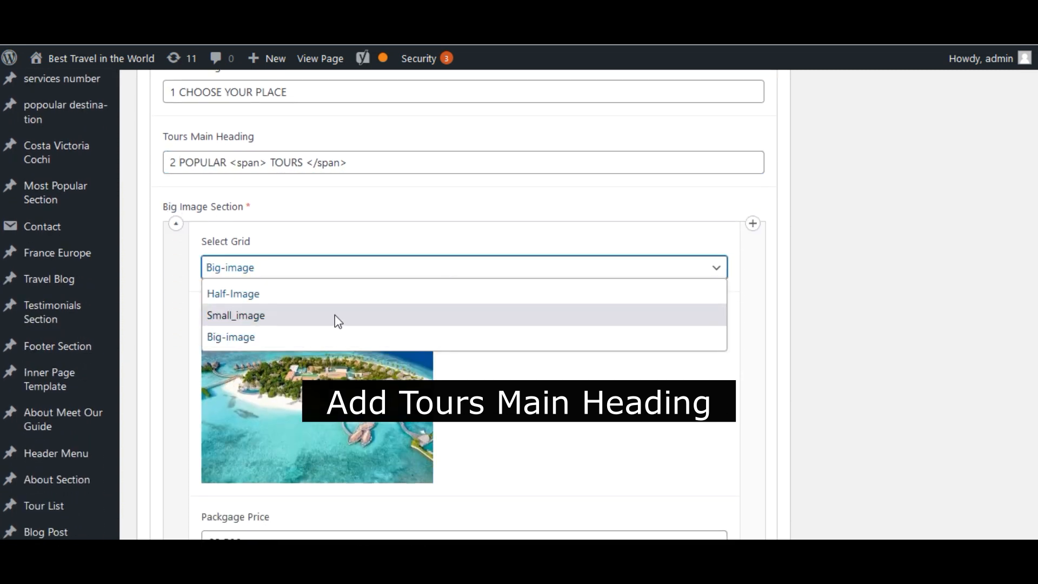
{"action": "left_click", "coordinate": [238, 336]}
- Set the Maldives tour's package price to $2.5000
{"action": "scroll", "coordinate": [235, 367], "scroll_direction": "down", "scroll_amount": 2}
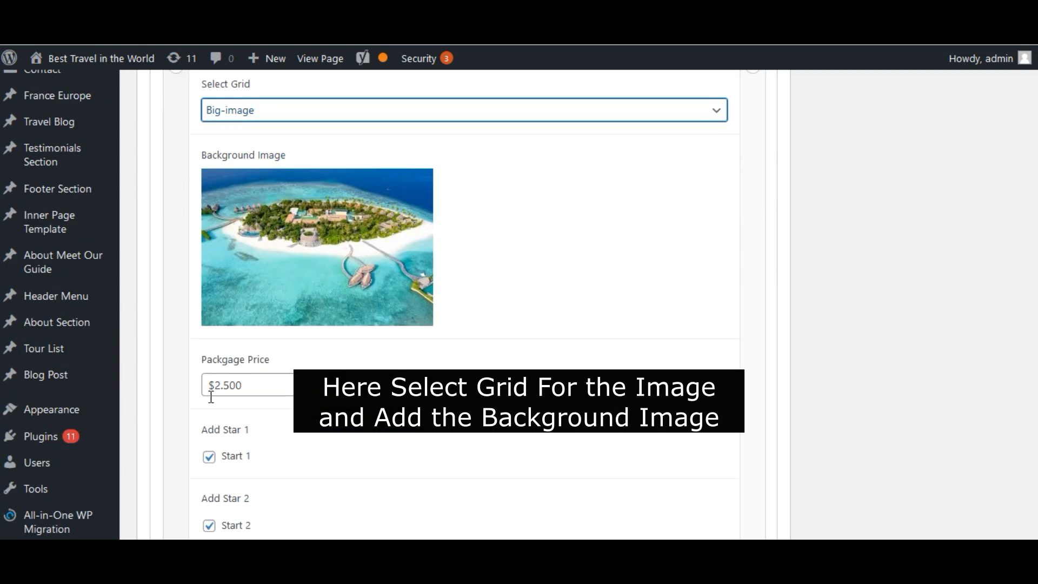
{"action": "scroll", "coordinate": [278, 391], "scroll_direction": "down", "scroll_amount": 1}
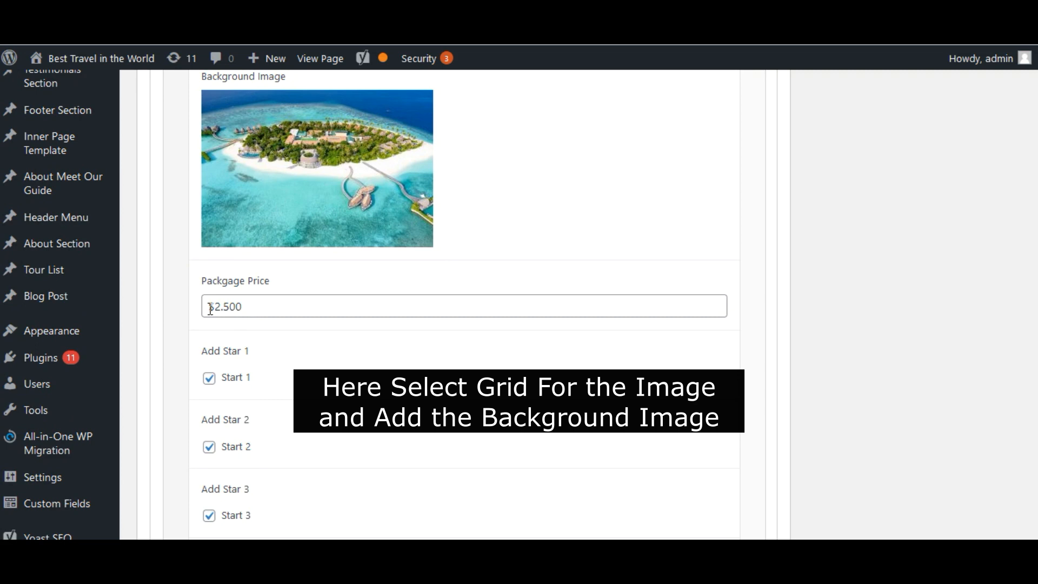
{"action": "left_click", "coordinate": [247, 306]}
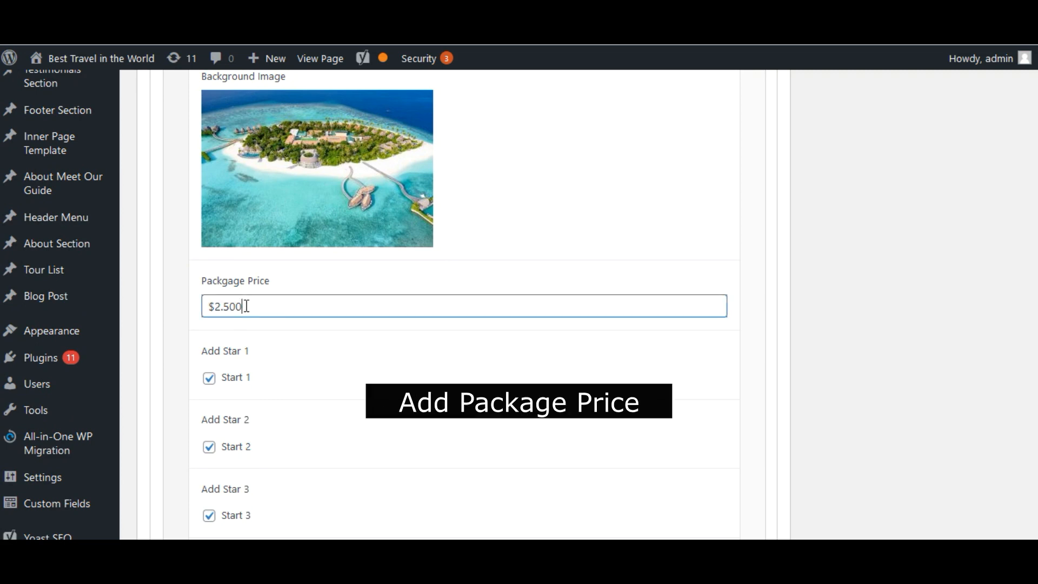
{"action": "scroll", "coordinate": [274, 373], "scroll_direction": "down", "scroll_amount": 1}
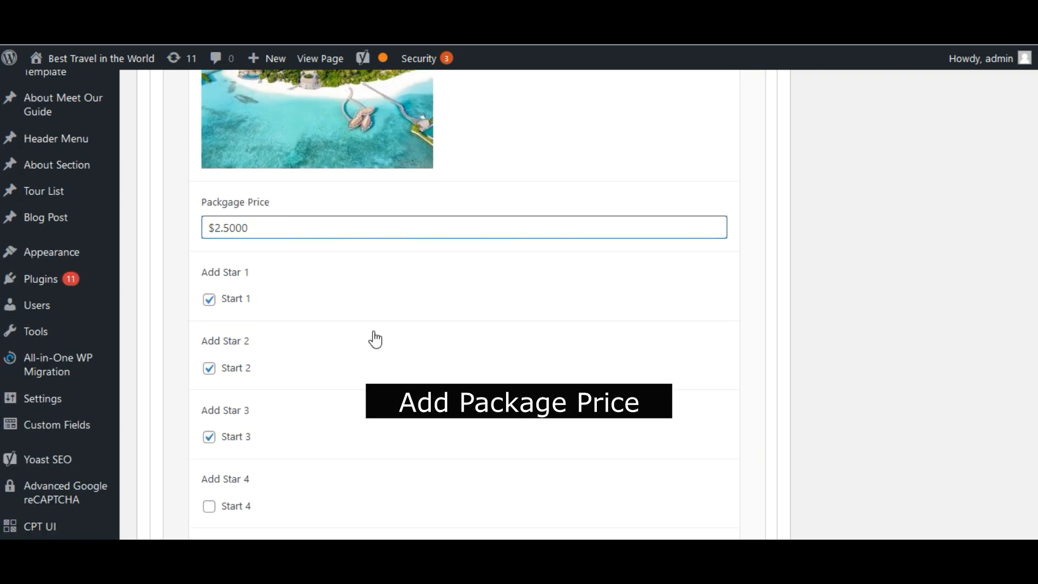
- Enable the fourth and fifth stars in the Maldives tour's rating
{"action": "scroll", "coordinate": [262, 317], "scroll_direction": "down", "scroll_amount": 2}
{"action": "left_click", "coordinate": [217, 349]}
{"action": "left_click", "coordinate": [209, 417]}
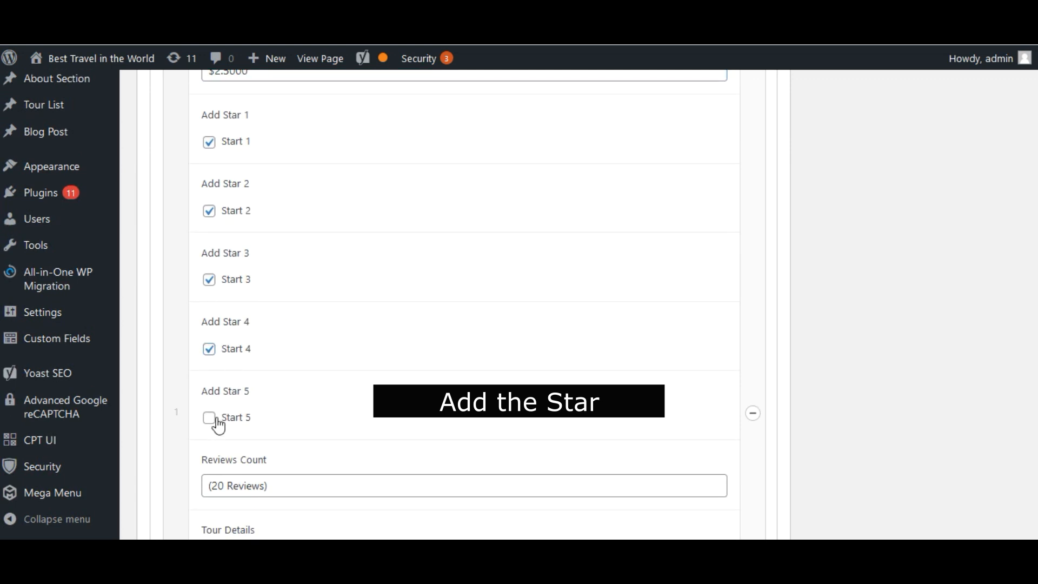
- Set the Maldives tour's reviews count to "(200 Reviews)"
{"action": "scroll", "coordinate": [466, 331], "scroll_direction": "down", "scroll_amount": 4}
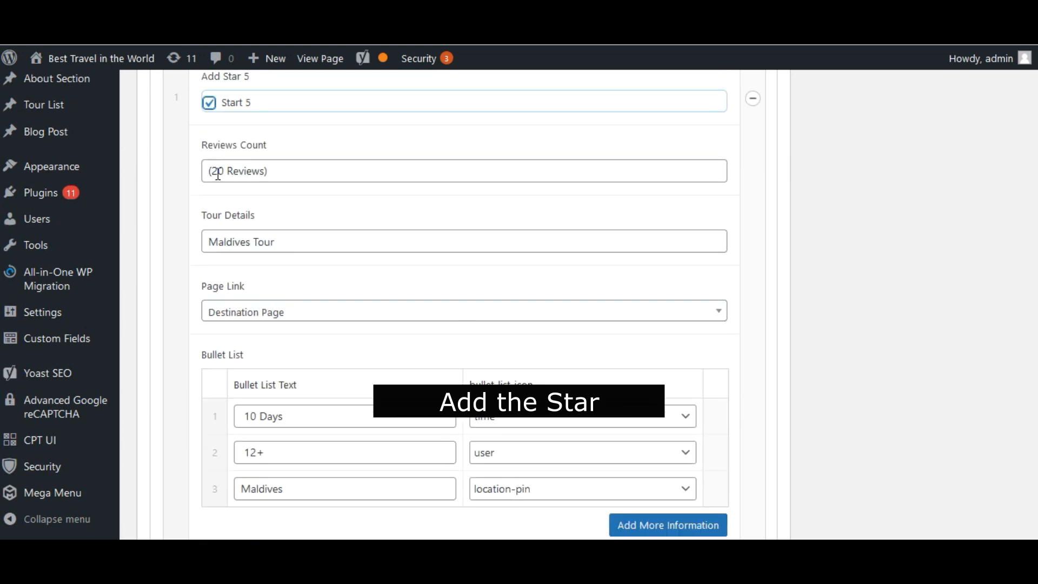
{"action": "left_click", "coordinate": [225, 171]}
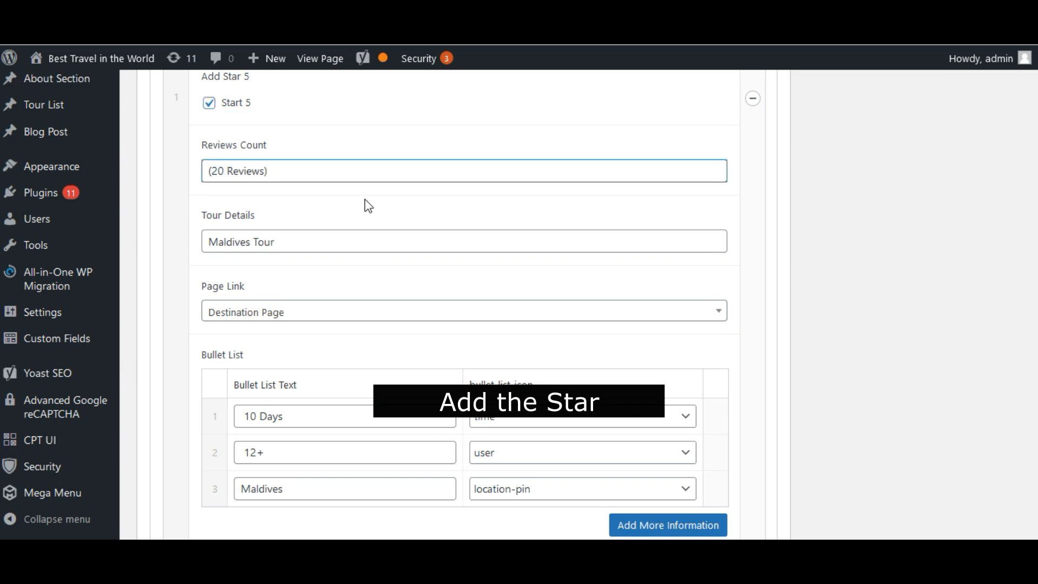
{"action": "type", "text": "0"}
{"action": "scroll", "coordinate": [368, 277], "scroll_direction": "down", "scroll_amount": 1}
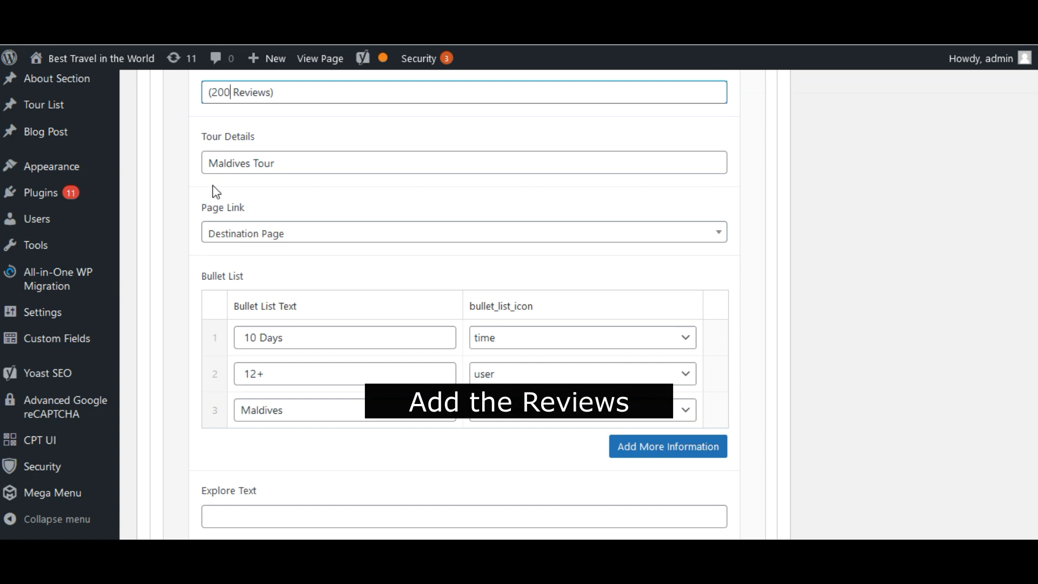
- Change the tour details to "3 Maldives Tour" and choose Destination Page as its page link
{"action": "left_click", "coordinate": [210, 163]}
{"action": "type", "text": "3"}
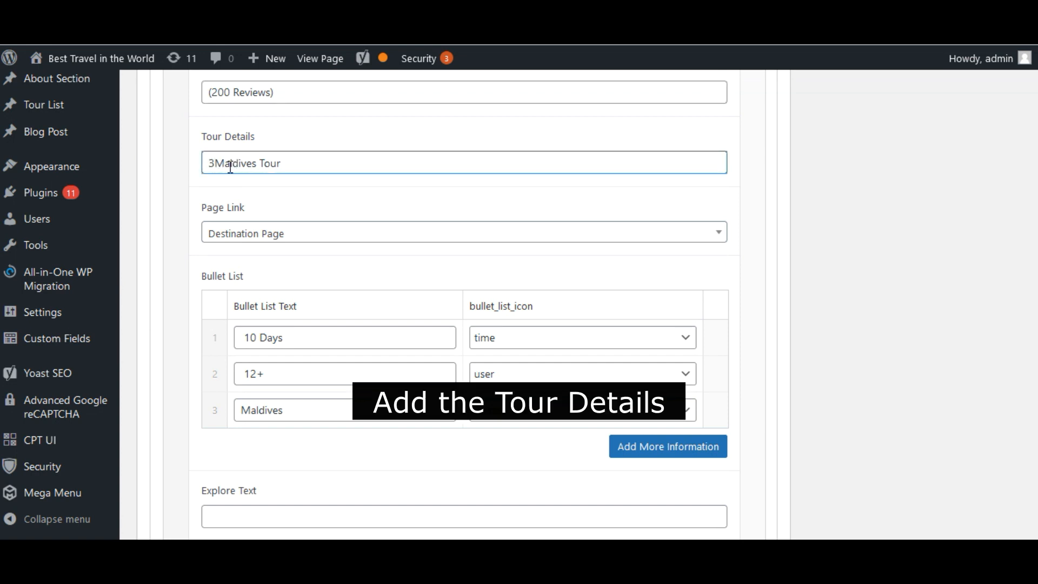
{"action": "left_click", "coordinate": [714, 241]}
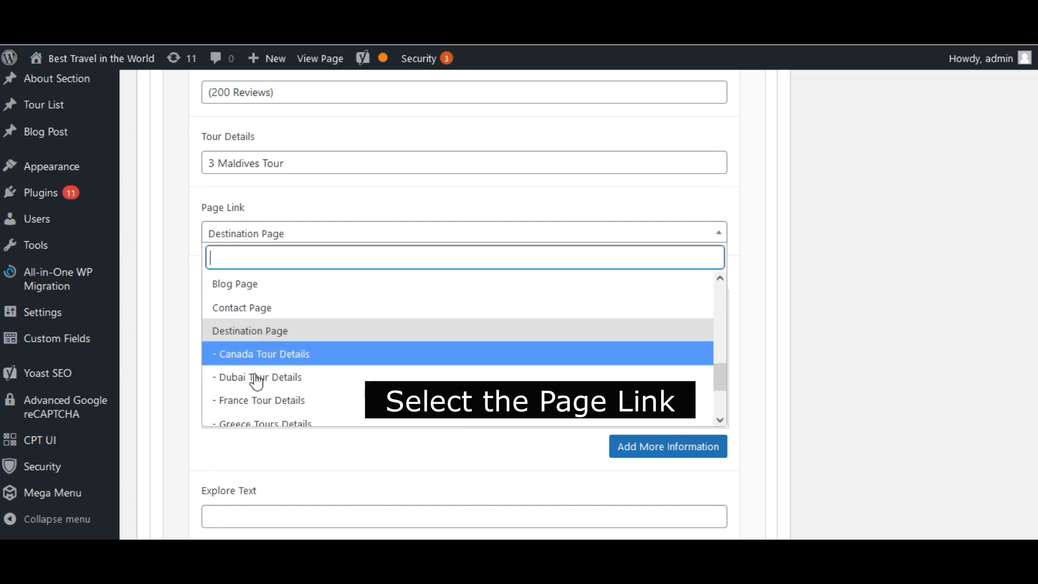
{"action": "left_click", "coordinate": [252, 338]}
- Choose the icons time for "10 Days", user for "12+" and location-pin for "Maldives" in the Maldives tour's bullet list
{"action": "scroll", "coordinate": [280, 282], "scroll_direction": "down", "scroll_amount": 2}
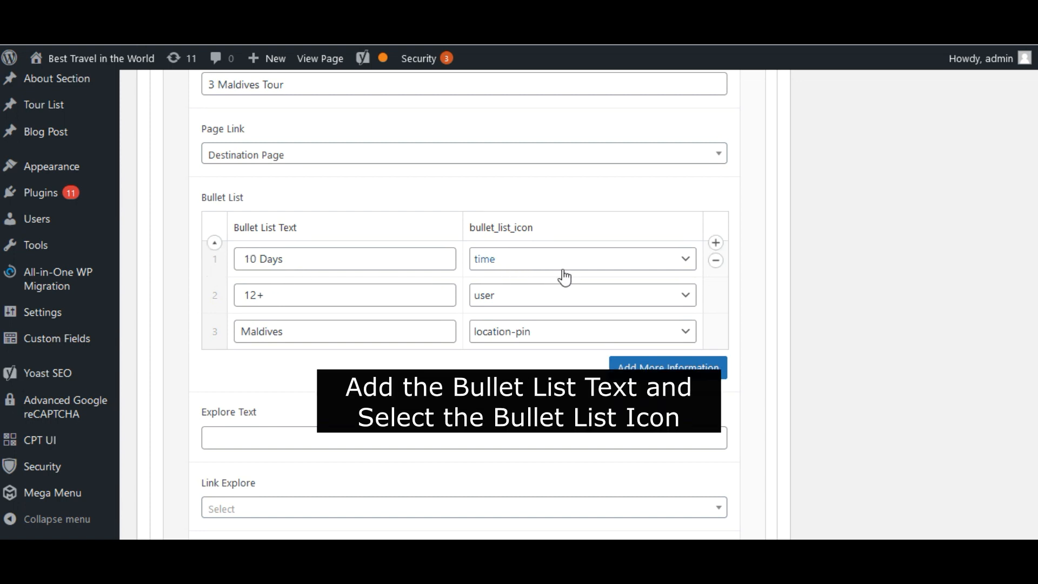
{"action": "left_click", "coordinate": [600, 266]}
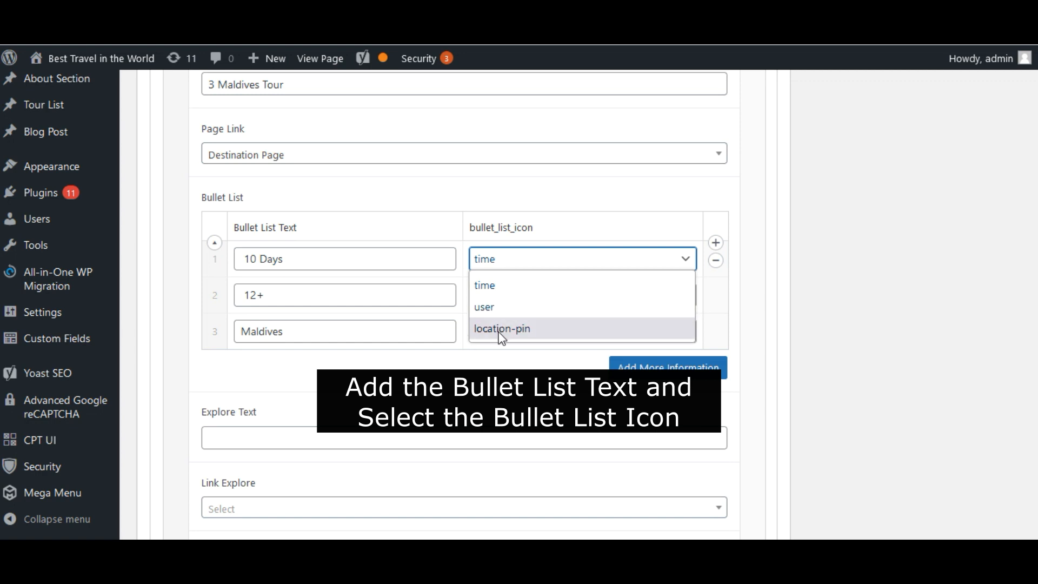
{"action": "left_click", "coordinate": [498, 279]}
{"action": "left_click", "coordinate": [496, 294]}
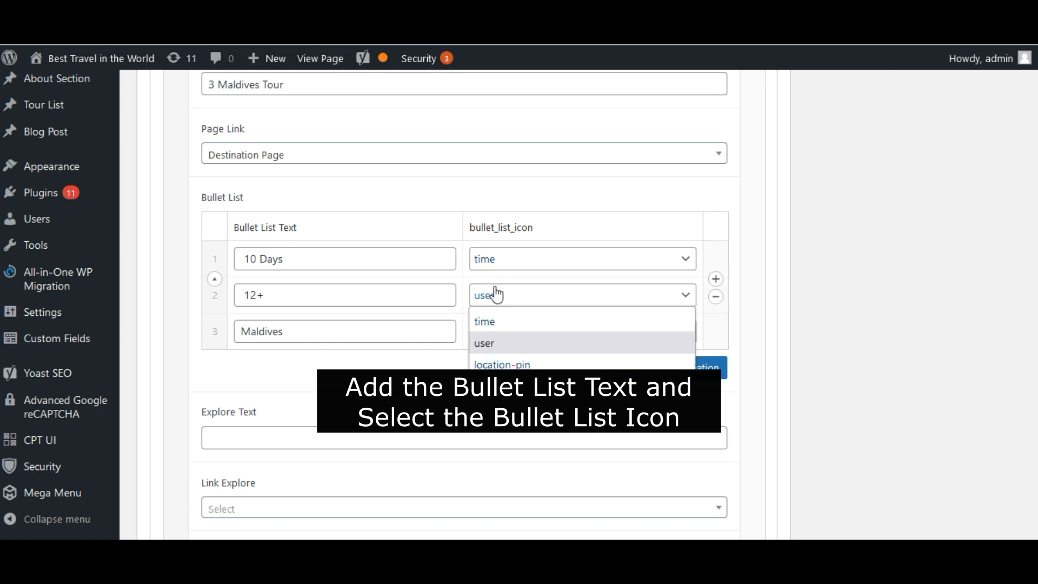
{"action": "left_click", "coordinate": [492, 341]}
{"action": "left_click", "coordinate": [489, 331]}
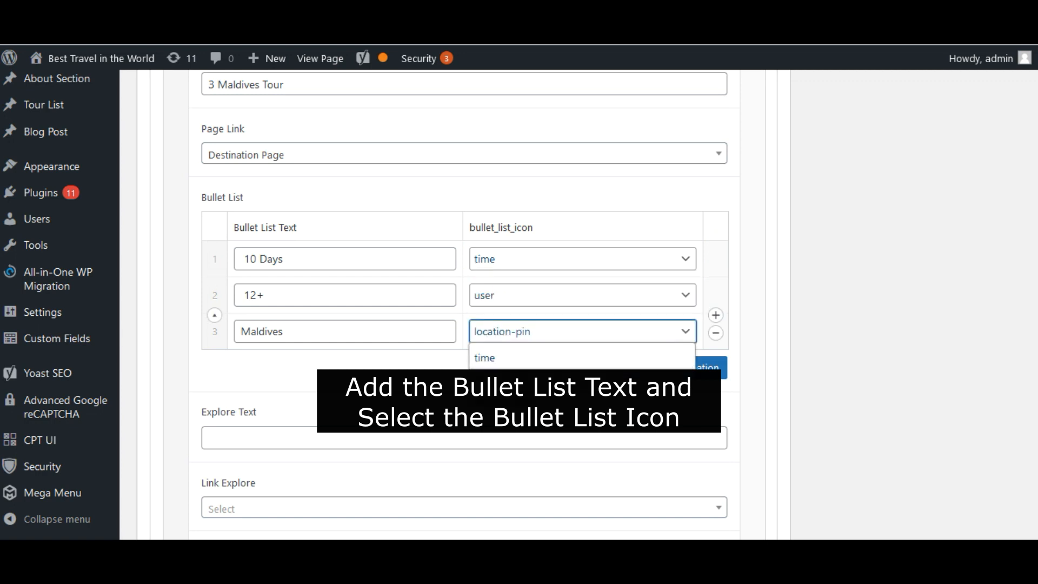
{"action": "left_click", "coordinate": [493, 395]}
{"action": "scroll", "coordinate": [346, 303], "scroll_direction": "down", "scroll_amount": 2}
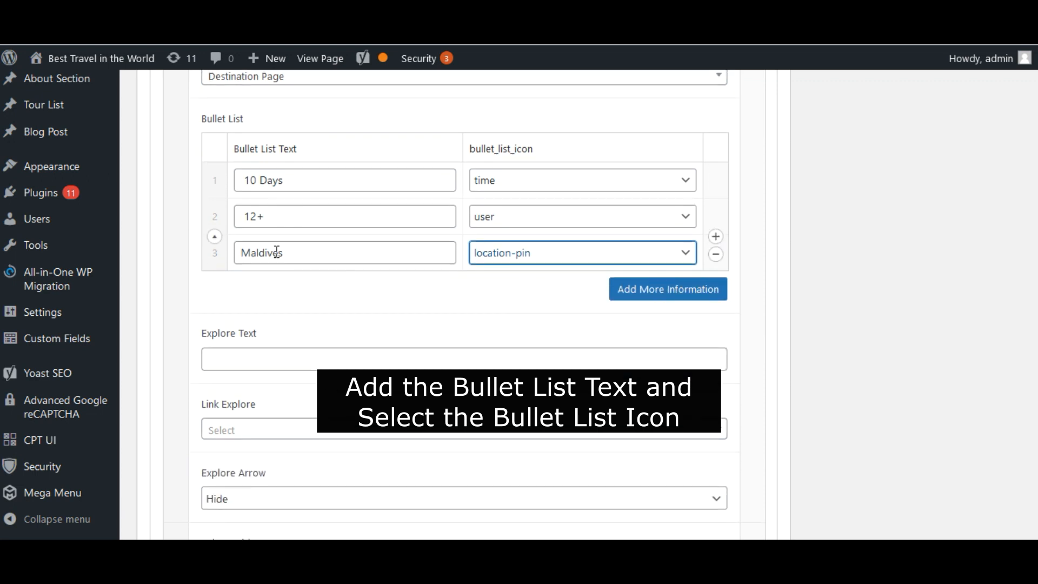
{"action": "left_click", "coordinate": [248, 174]}
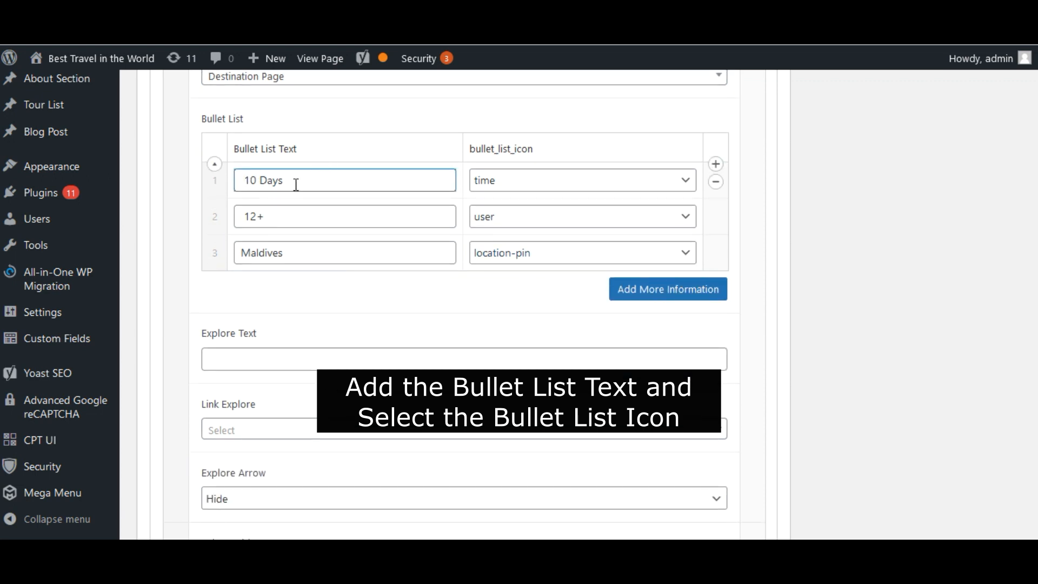
{"action": "scroll", "coordinate": [273, 296], "scroll_direction": "down", "scroll_amount": 5}
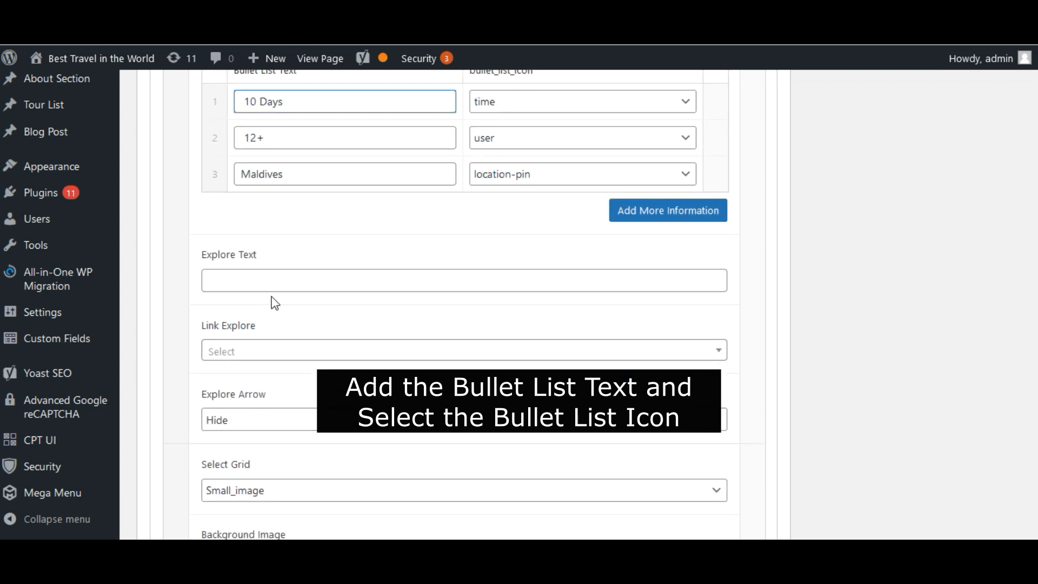
- Set the Maldives tour's Explore Arrow option to Hide
{"action": "left_click", "coordinate": [426, 269]}
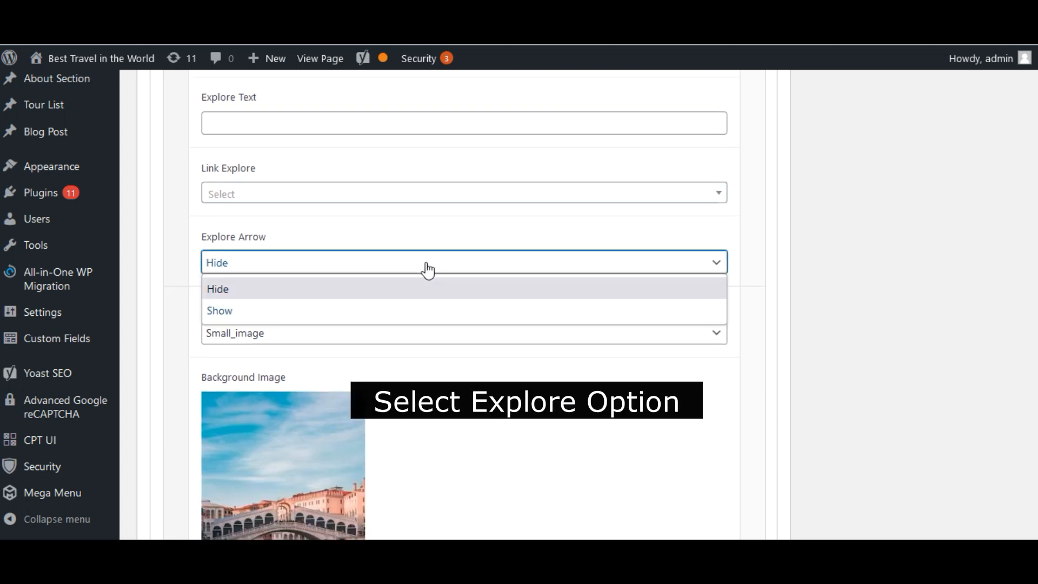
{"action": "left_click", "coordinate": [394, 295]}
{"action": "key", "text": "Down"}
{"action": "left_click", "coordinate": [436, 270]}
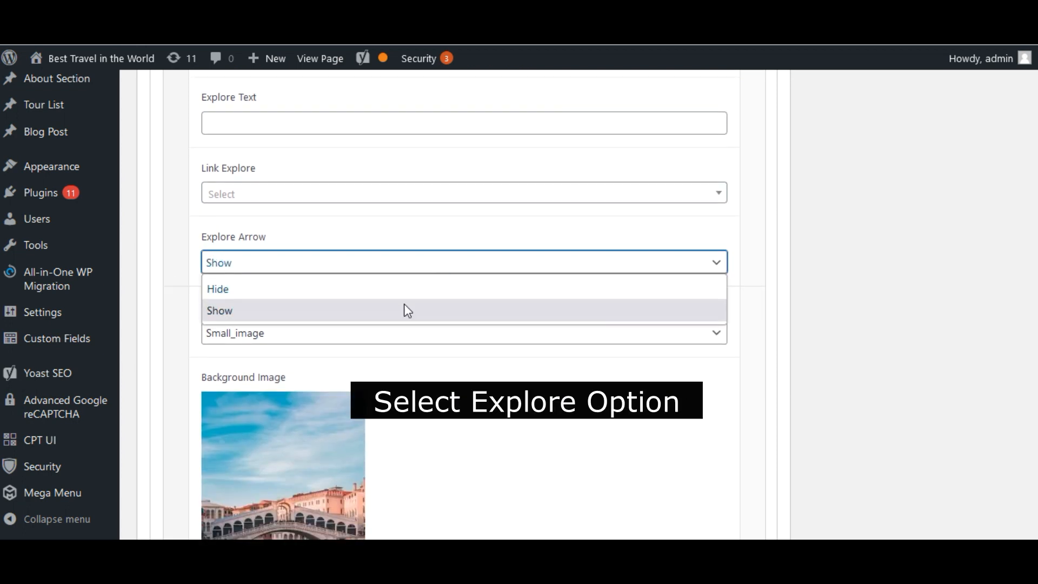
{"action": "left_click", "coordinate": [407, 289]}
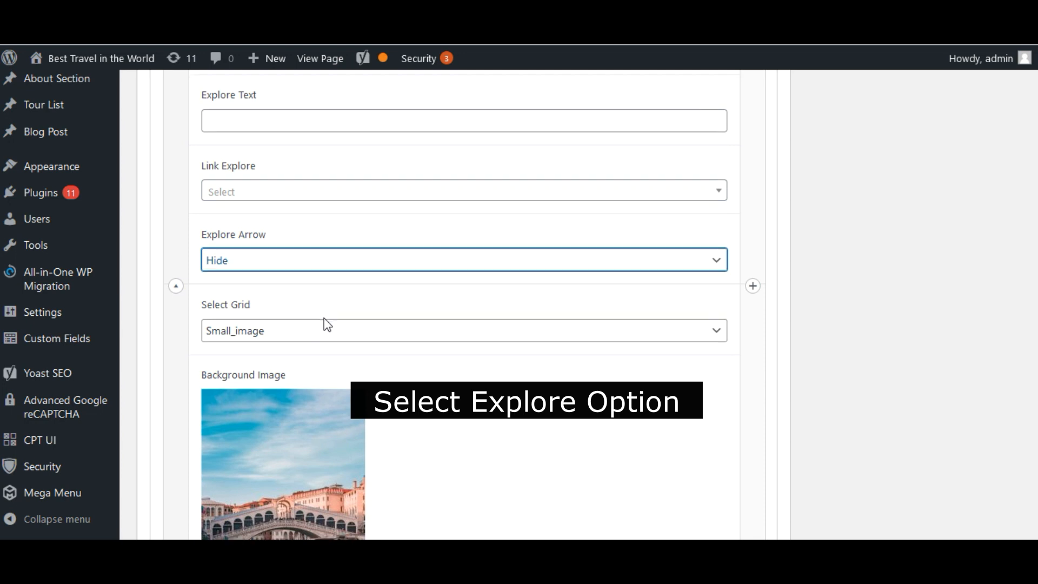
- Add a new entry after the last tour details block and open the image selection for its background image
{"action": "scroll", "coordinate": [323, 318], "scroll_direction": "down", "scroll_amount": 2}
{"action": "left_click", "coordinate": [470, 259]}
{"action": "scroll", "coordinate": [560, 319], "scroll_direction": "down", "scroll_amount": 2}
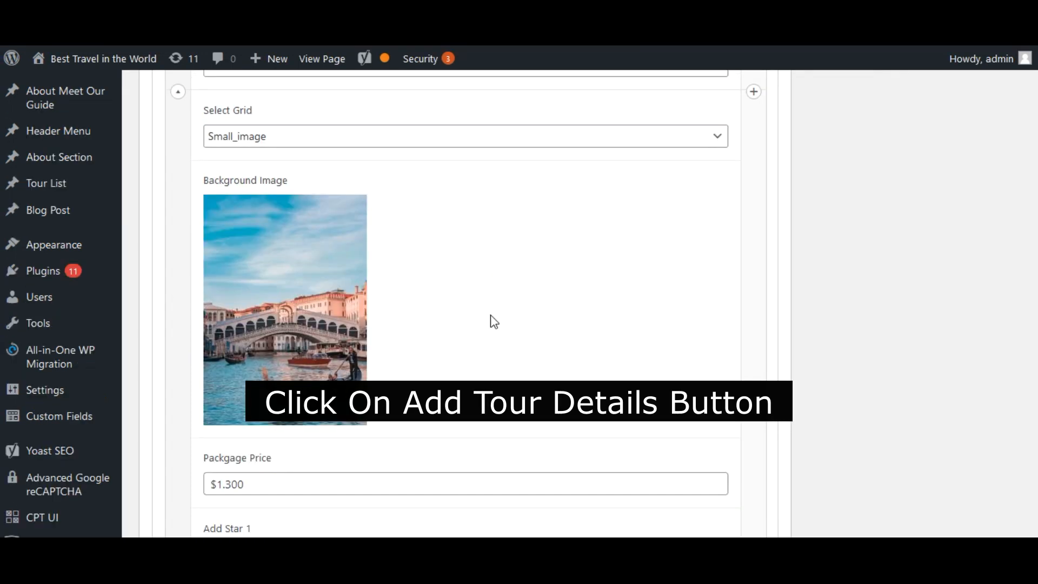
{"action": "scroll", "coordinate": [446, 320], "scroll_direction": "down", "scroll_amount": 10}
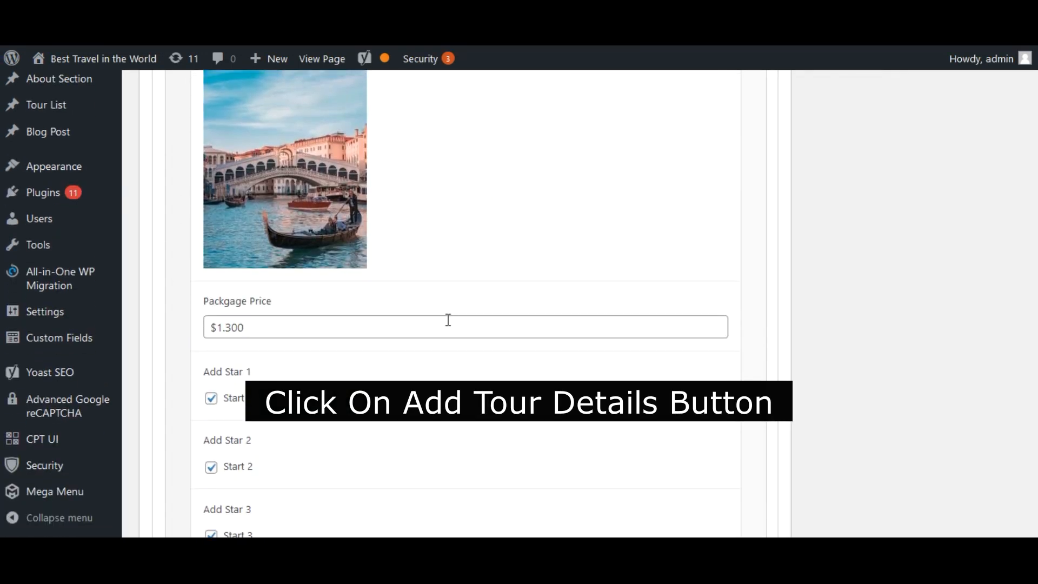
{"action": "scroll", "coordinate": [448, 322], "scroll_direction": "down", "scroll_amount": 12}
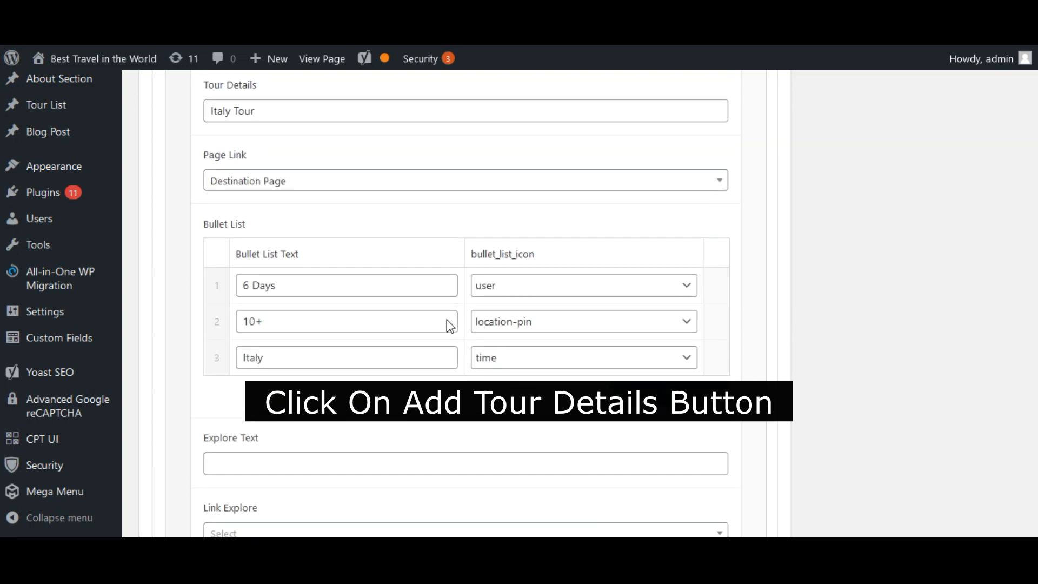
{"action": "scroll", "coordinate": [448, 319], "scroll_direction": "down", "scroll_amount": 12}
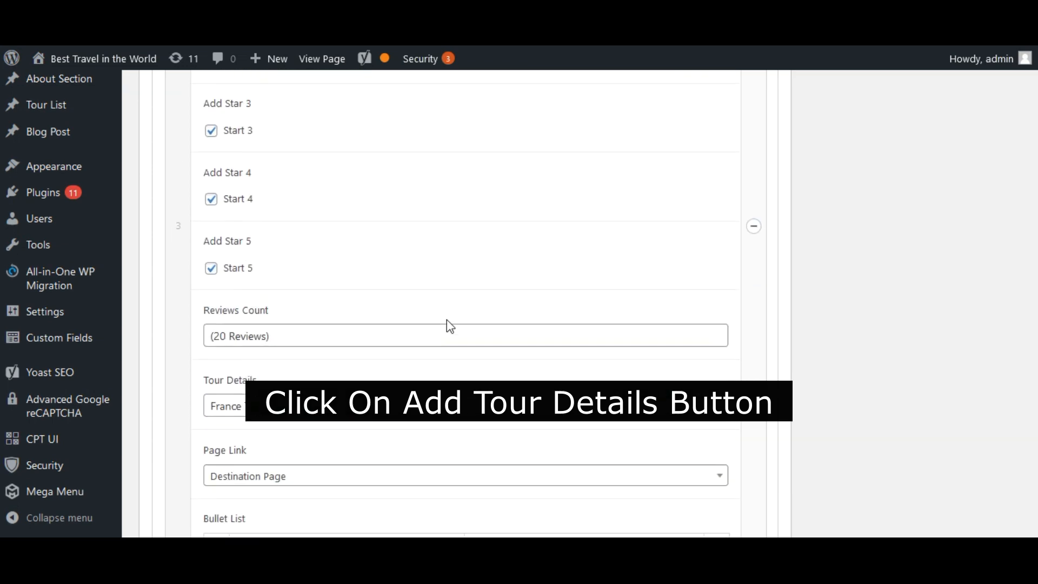
{"action": "scroll", "coordinate": [448, 324], "scroll_direction": "down", "scroll_amount": 15}
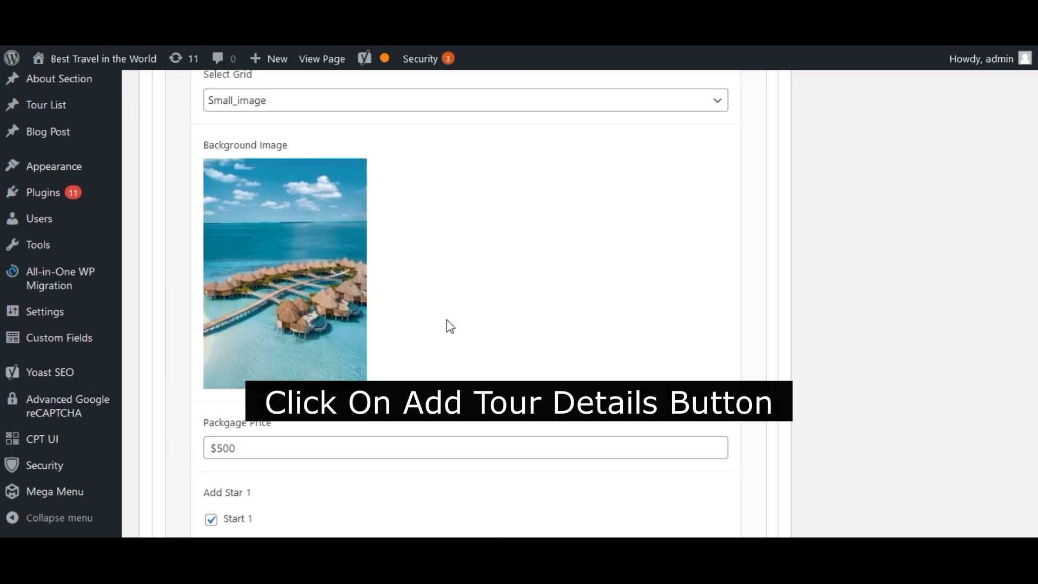
{"action": "scroll", "coordinate": [448, 323], "scroll_direction": "down", "scroll_amount": 15}
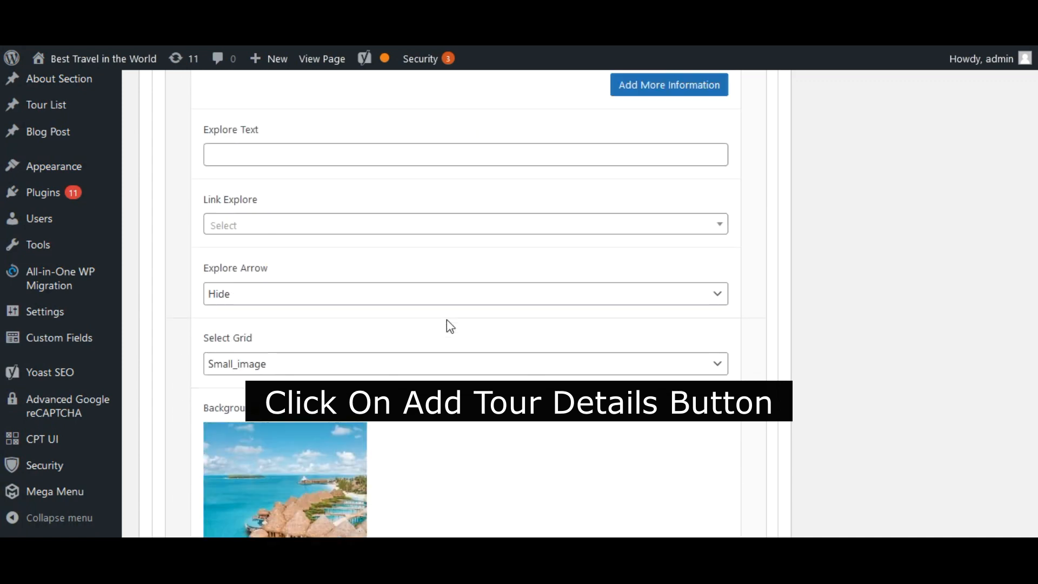
{"action": "scroll", "coordinate": [807, 111], "scroll_direction": "up", "scroll_amount": 2}
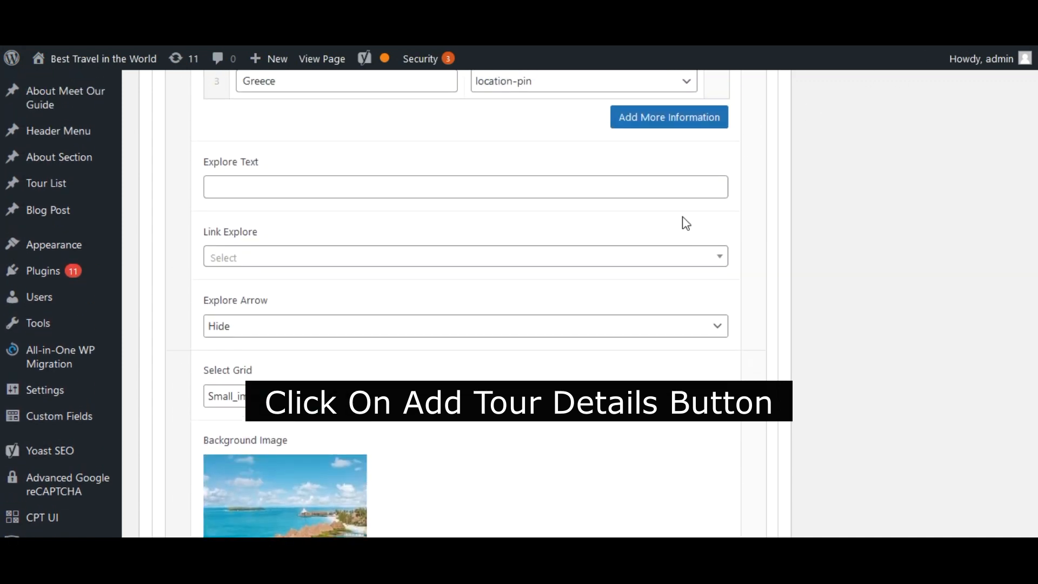
{"action": "scroll", "coordinate": [498, 281], "scroll_direction": "down", "scroll_amount": 13}
{"action": "scroll", "coordinate": [495, 291], "scroll_direction": "down", "scroll_amount": 12}
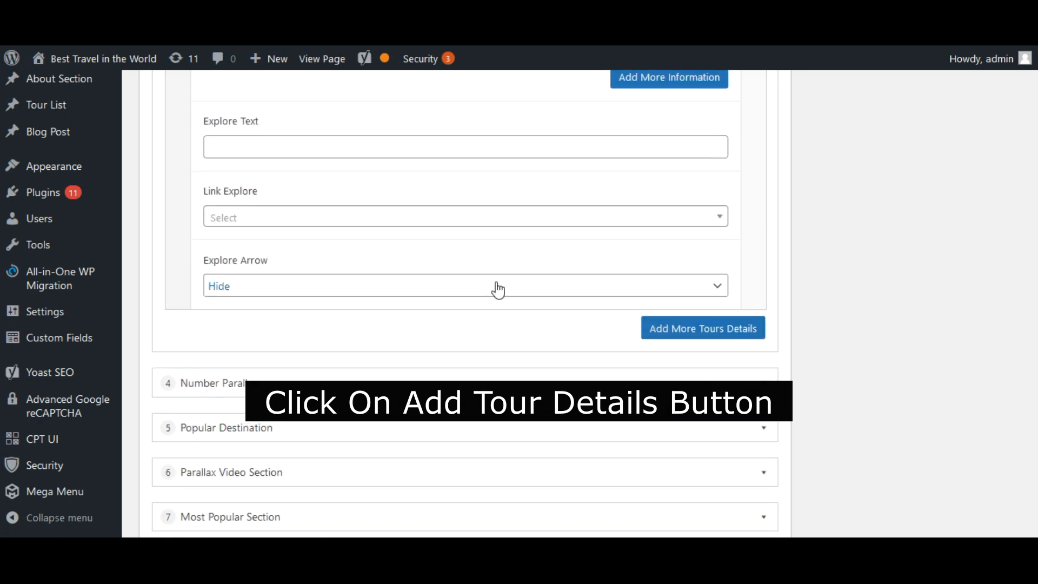
{"action": "left_click", "coordinate": [721, 274]}
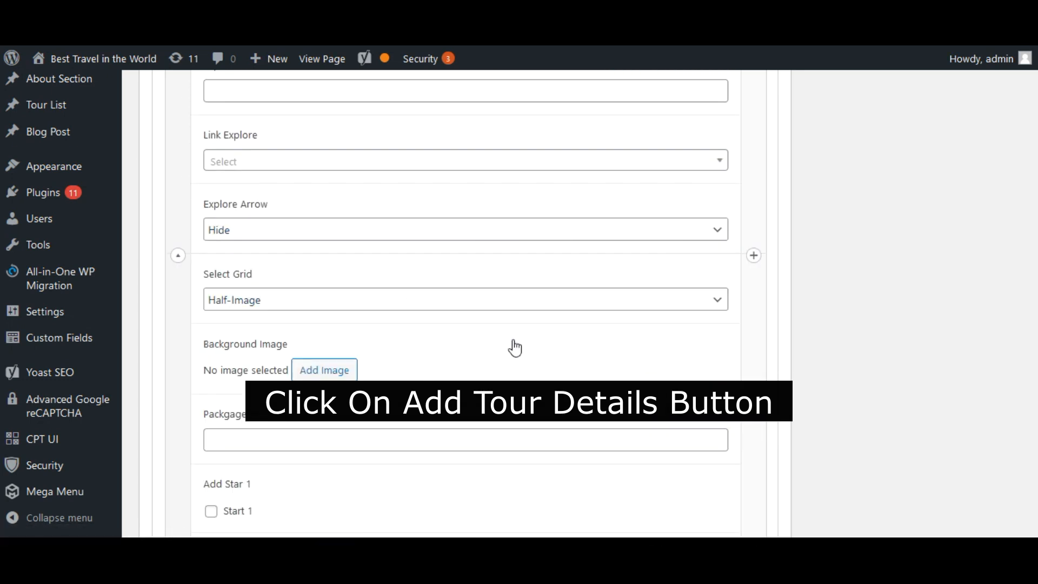
{"action": "scroll", "coordinate": [515, 348], "scroll_direction": "down", "scroll_amount": 4}
{"action": "left_click", "coordinate": [326, 144]}
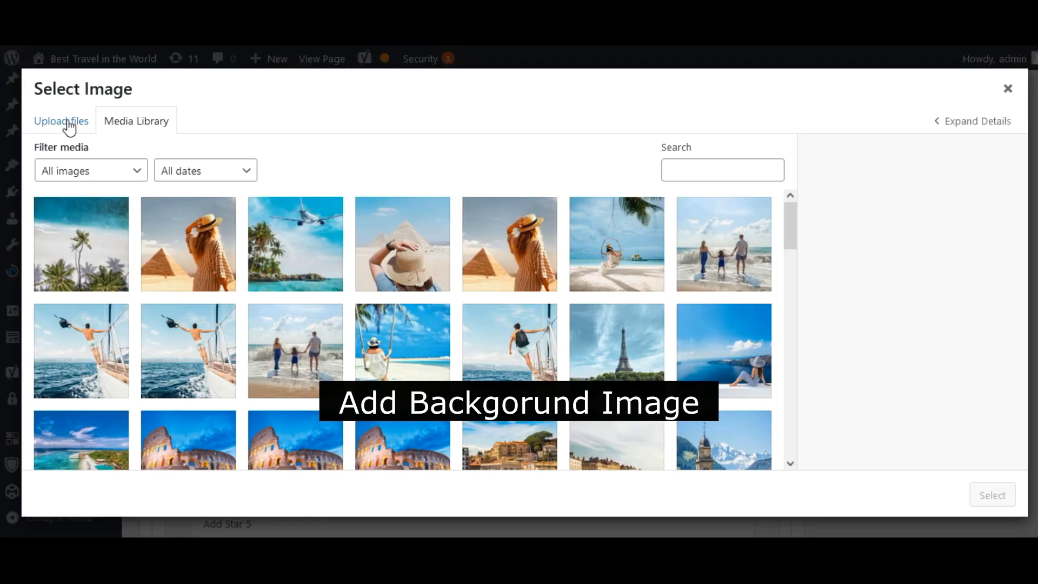
{"action": "left_click", "coordinate": [69, 128]}
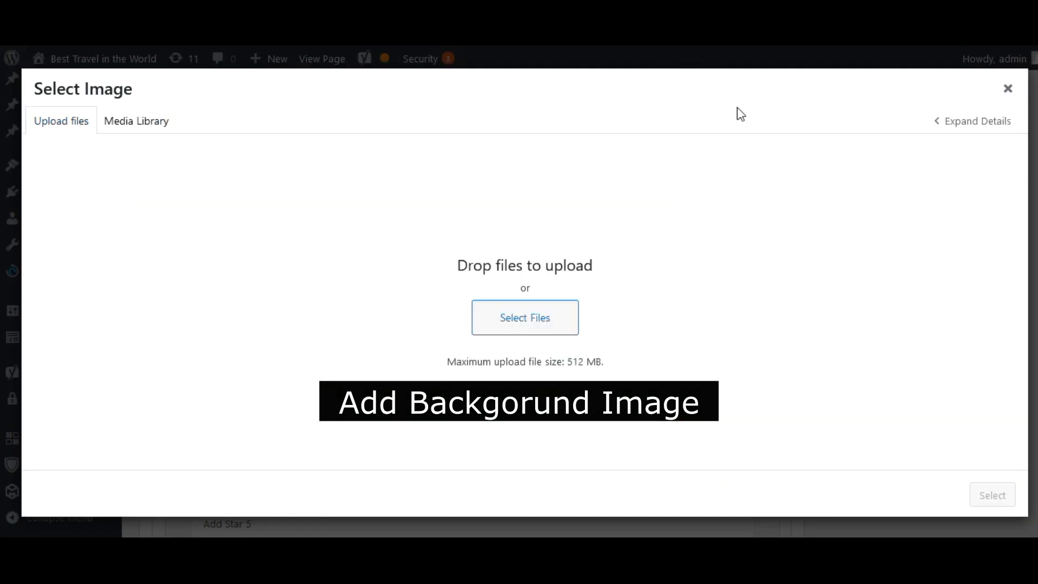
{"action": "left_click", "coordinate": [547, 321]}
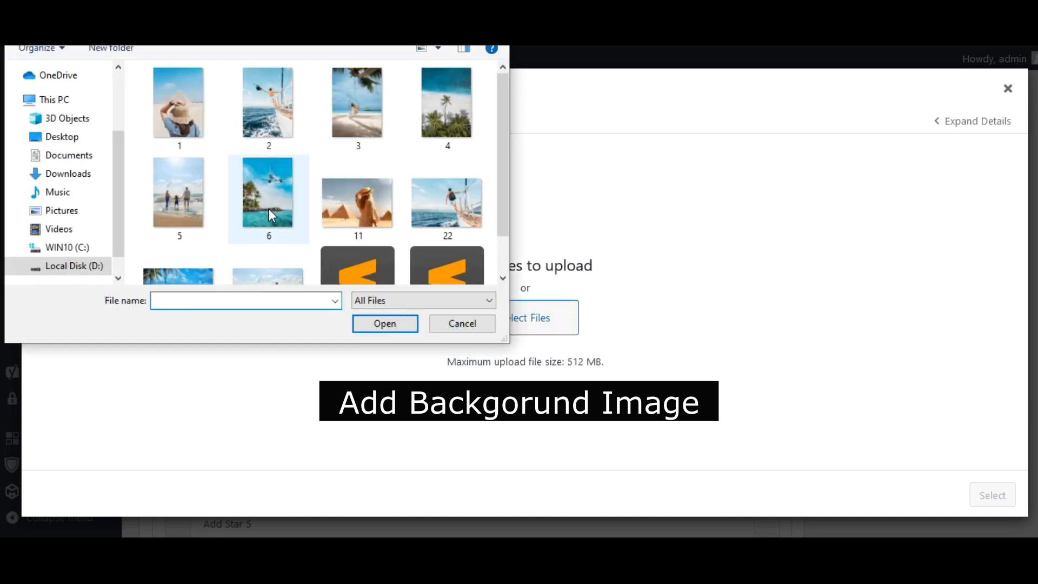
{"action": "left_click", "coordinate": [253, 194]}
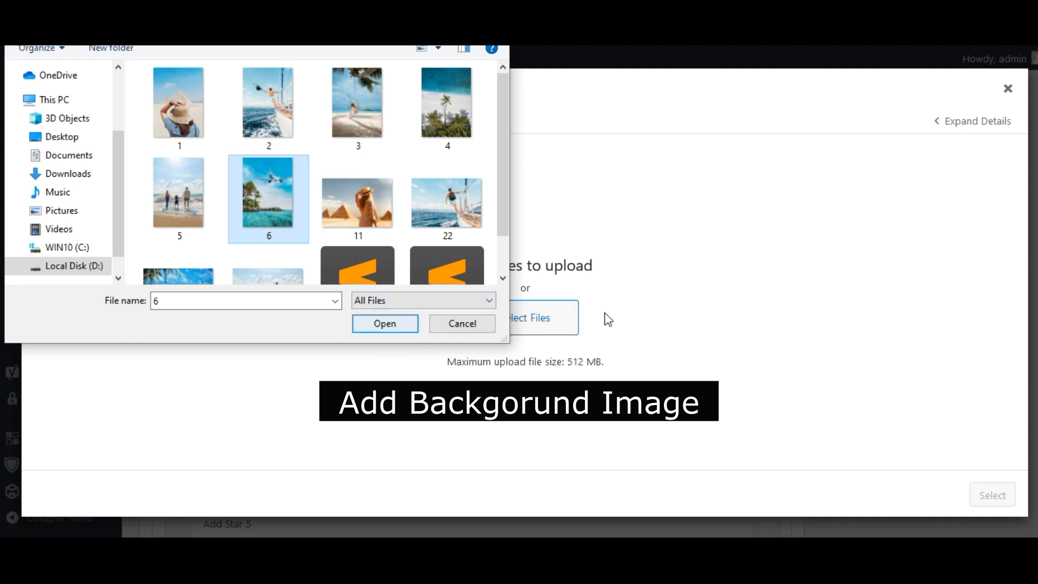
{"action": "left_click", "coordinate": [460, 324]}
{"action": "left_click", "coordinate": [165, 124]}
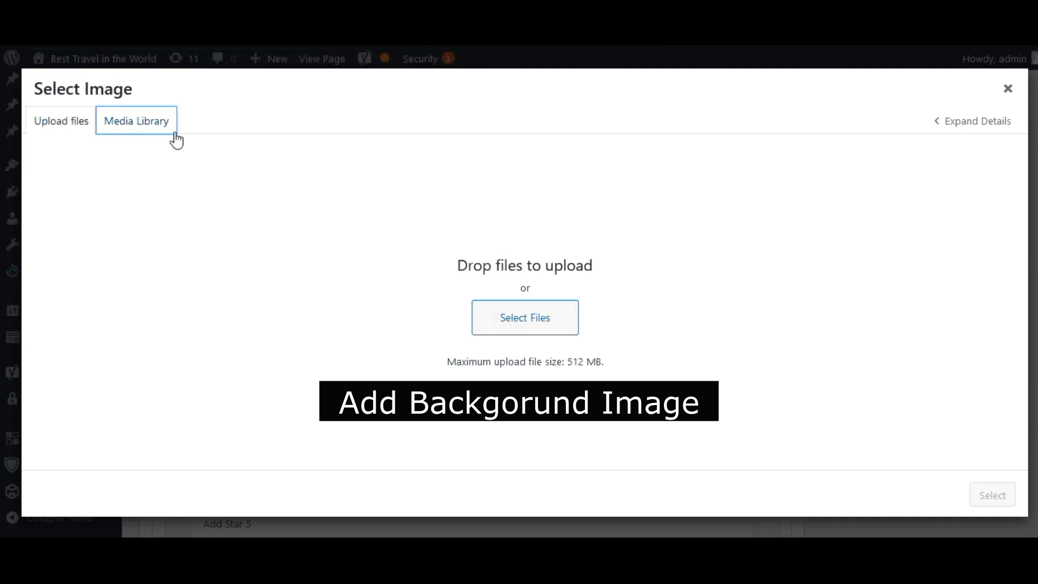
- Use itly10.jpg from the media library as the new tour's background image
{"action": "scroll", "coordinate": [433, 341], "scroll_direction": "down", "scroll_amount": 5}
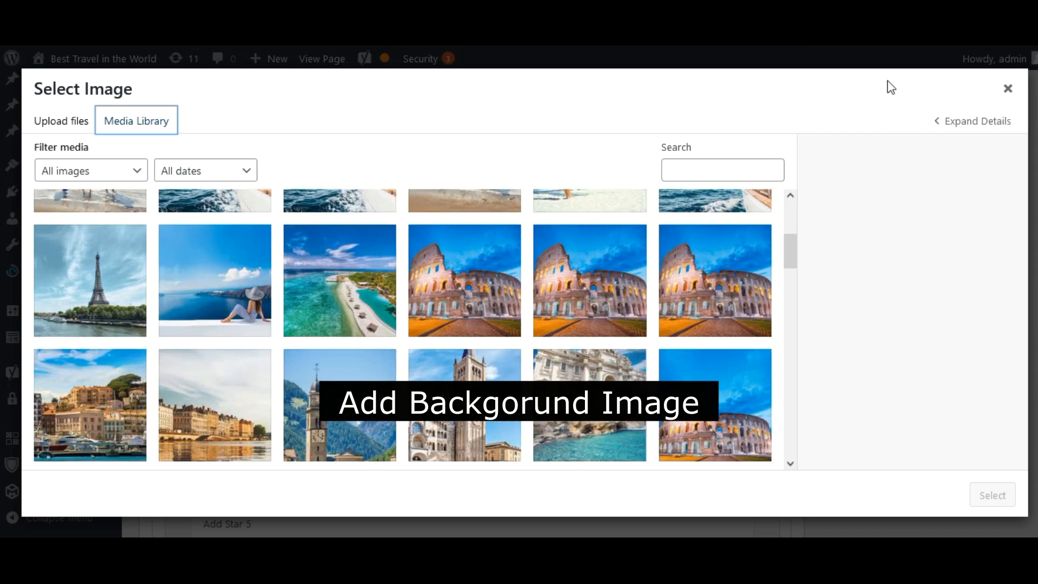
{"action": "scroll", "coordinate": [509, 293], "scroll_direction": "down", "scroll_amount": 12}
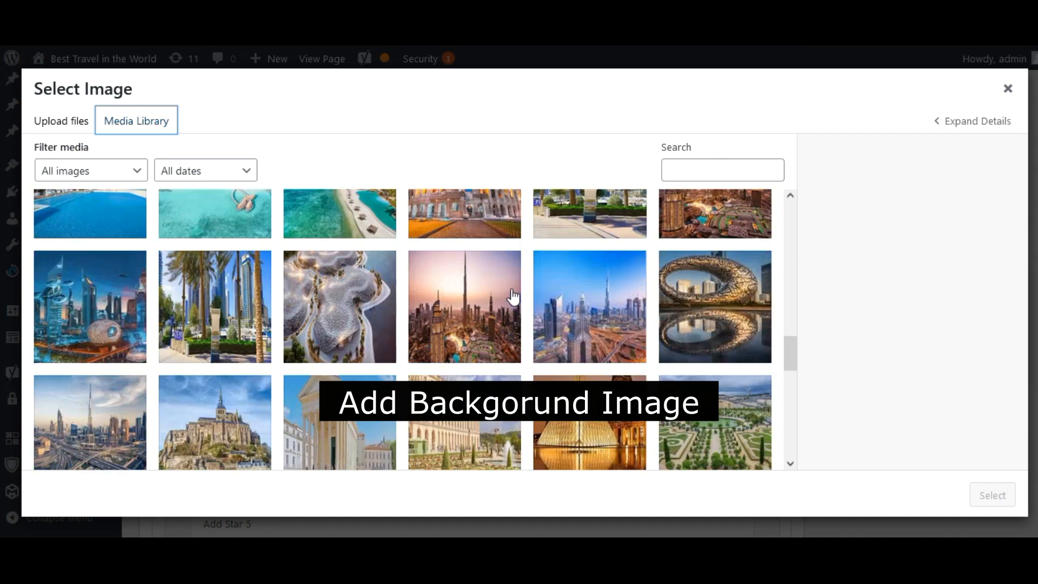
{"action": "scroll", "coordinate": [513, 296], "scroll_direction": "down", "scroll_amount": 6}
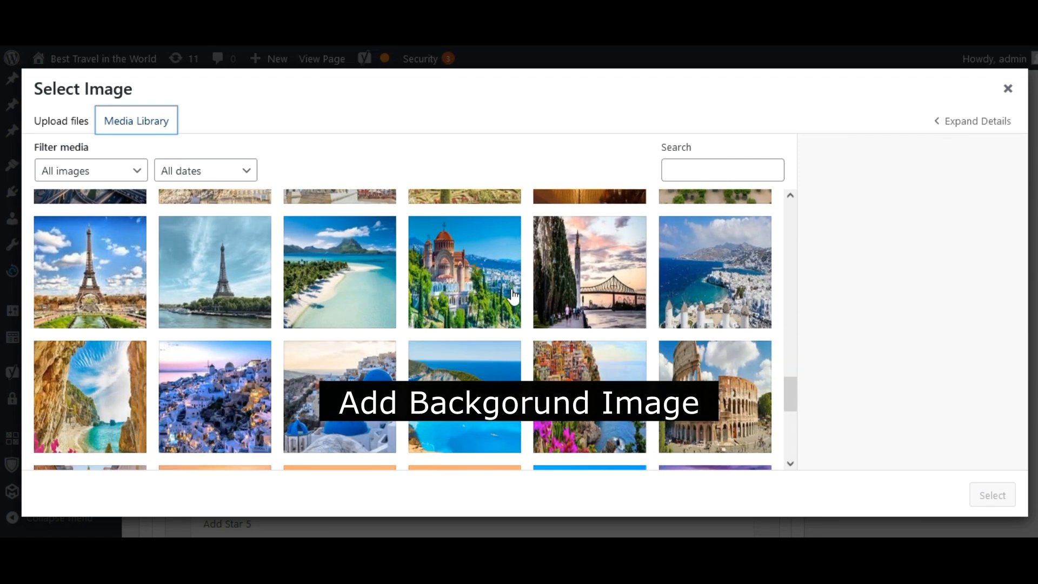
{"action": "left_click", "coordinate": [568, 333]}
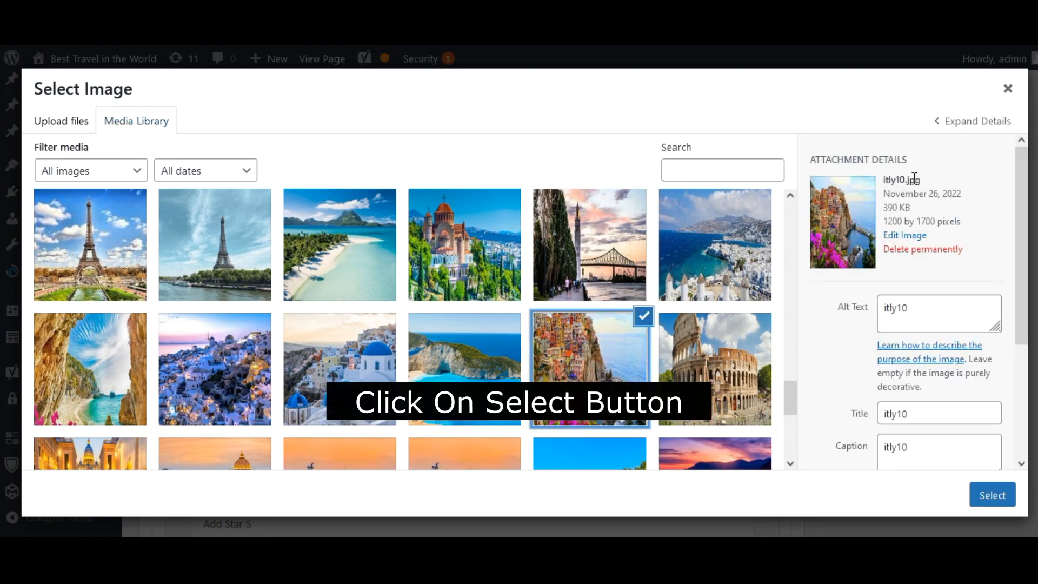
{"action": "left_click", "coordinate": [989, 503]}
- Set the new tour's package price to $500
{"action": "scroll", "coordinate": [380, 273], "scroll_direction": "down", "scroll_amount": 4}
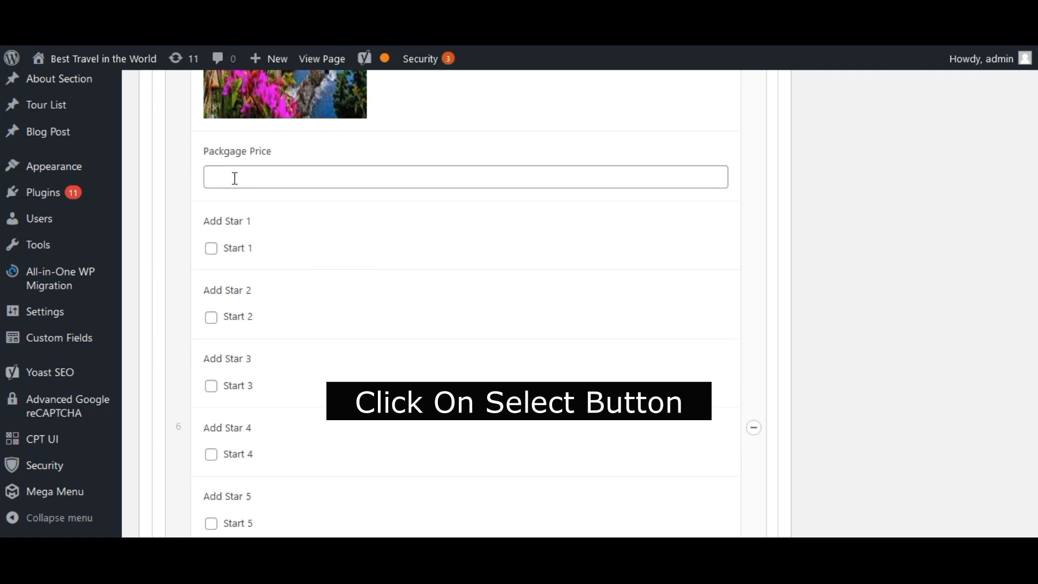
{"action": "left_click", "coordinate": [241, 178]}
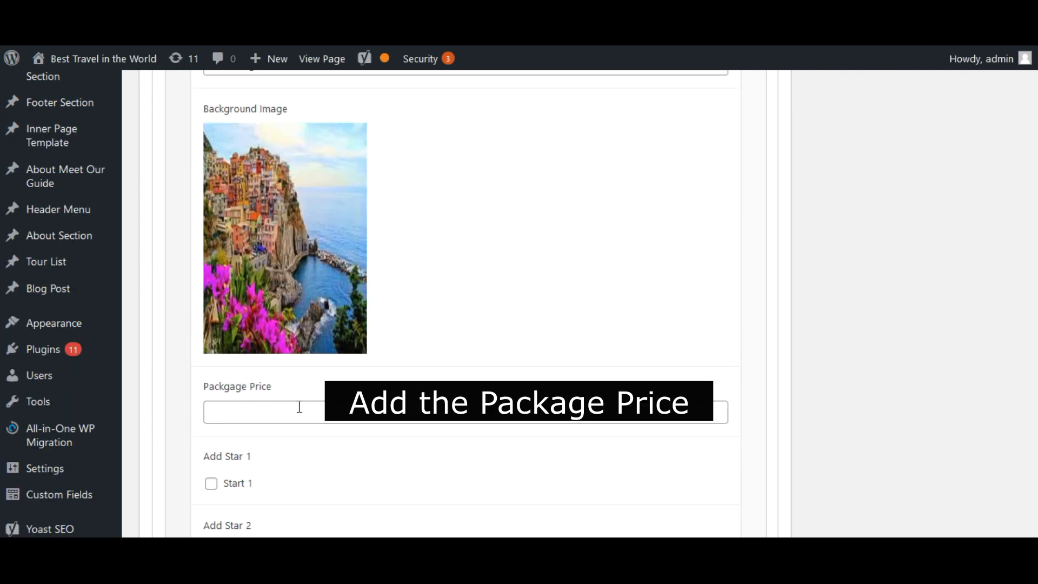
{"action": "scroll", "coordinate": [298, 408], "scroll_direction": "down", "scroll_amount": 1}
{"action": "left_click", "coordinate": [262, 339]}
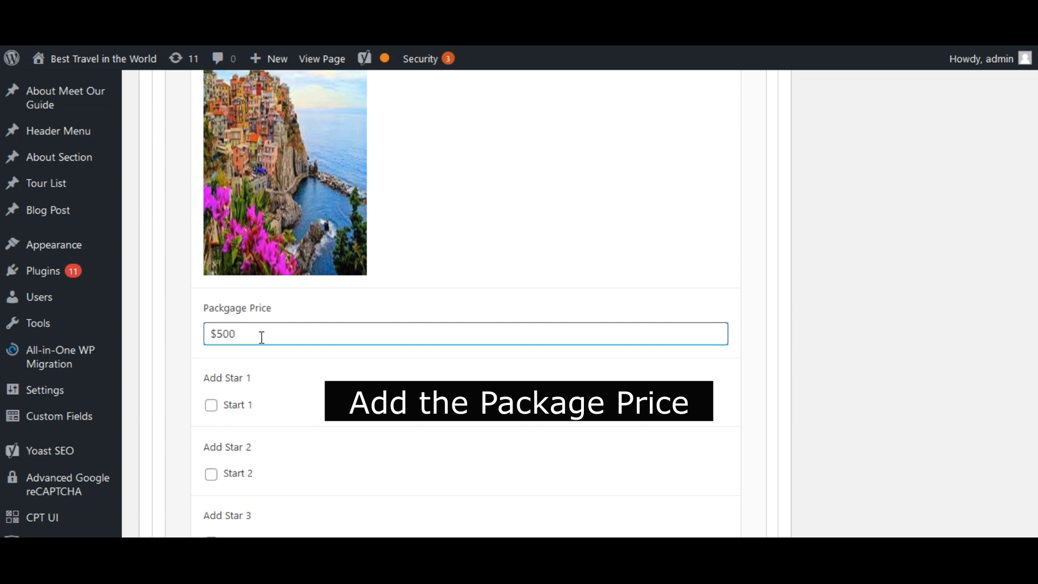
- Enable the first four stars in the new tour's rating
{"action": "scroll", "coordinate": [261, 337], "scroll_direction": "down", "scroll_amount": 2}
{"action": "key", "text": "Tab"}
{"action": "left_click", "coordinate": [215, 400]}
{"action": "scroll", "coordinate": [213, 399], "scroll_direction": "down", "scroll_amount": 3}
{"action": "left_click", "coordinate": [211, 310]}
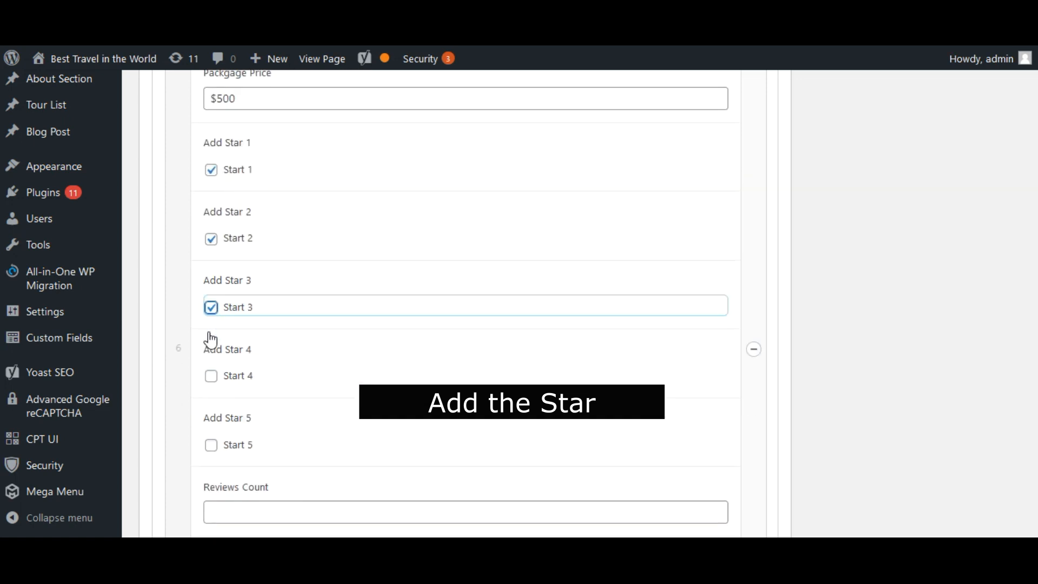
{"action": "left_click", "coordinate": [211, 376]}
{"action": "scroll", "coordinate": [425, 381], "scroll_direction": "down", "scroll_amount": 2}
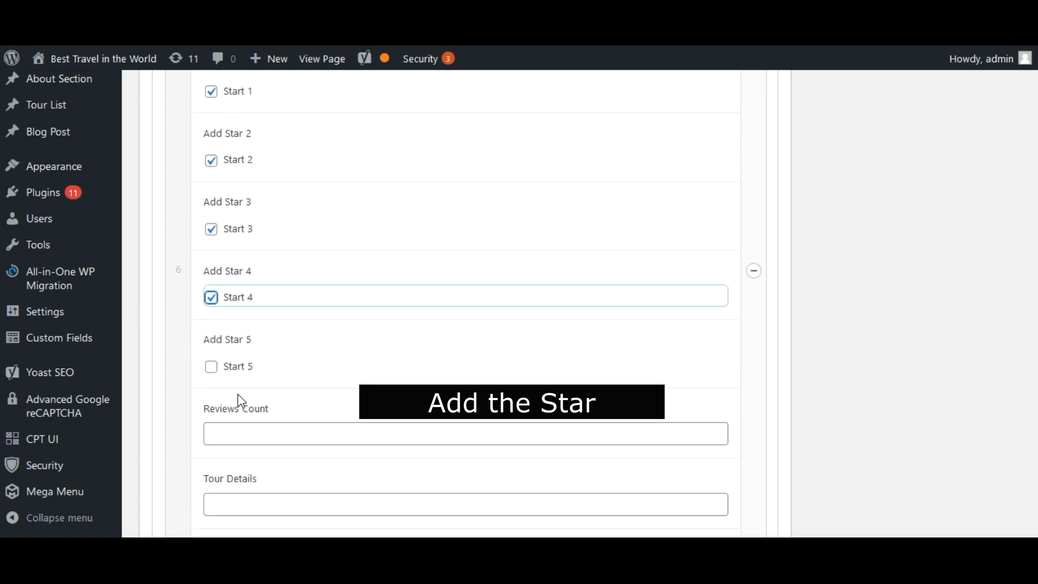
- Set the new tour's reviews count to "(20 Reviews)"
{"action": "left_click", "coordinate": [242, 440]}
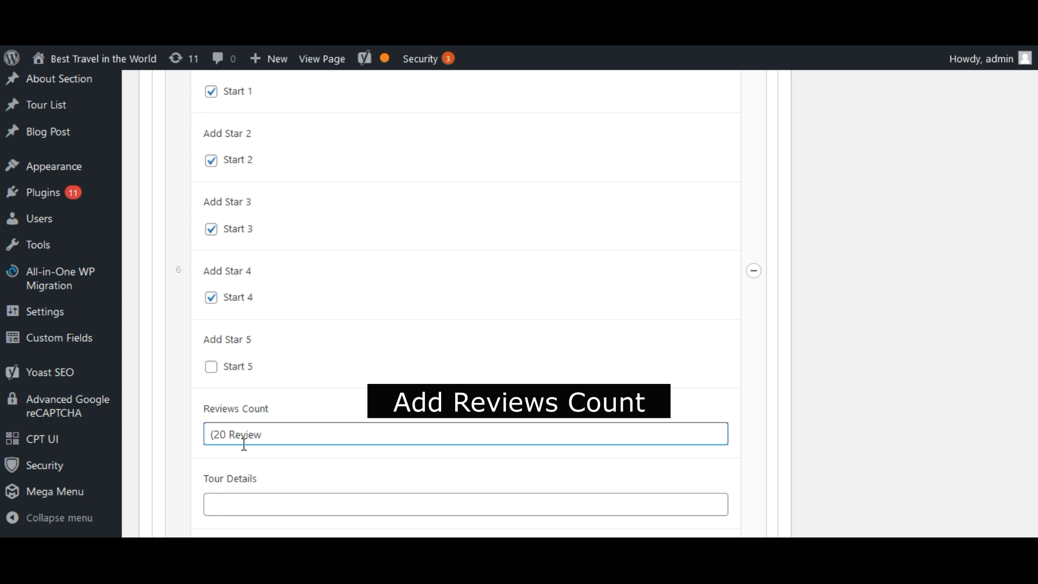
{"action": "scroll", "coordinate": [268, 472], "scroll_direction": "down", "scroll_amount": 2}
{"action": "left_click", "coordinate": [267, 431]}
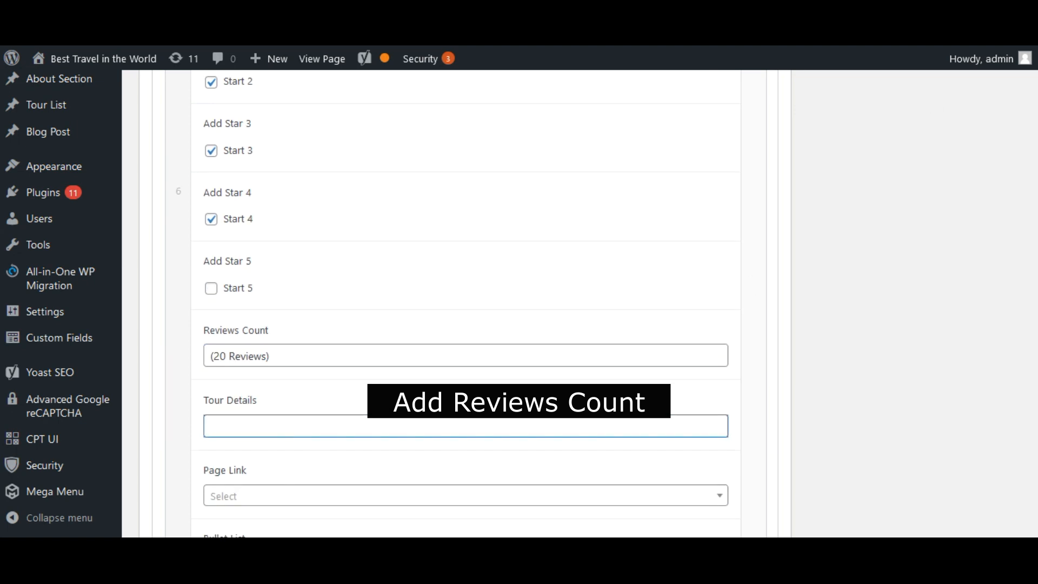
- Set the new tour's Tour Details to "canda tour" and its Page Link to Destination Page
{"action": "scroll", "coordinate": [481, 236], "scroll_direction": "down", "scroll_amount": 4}
{"action": "left_click", "coordinate": [386, 271]}
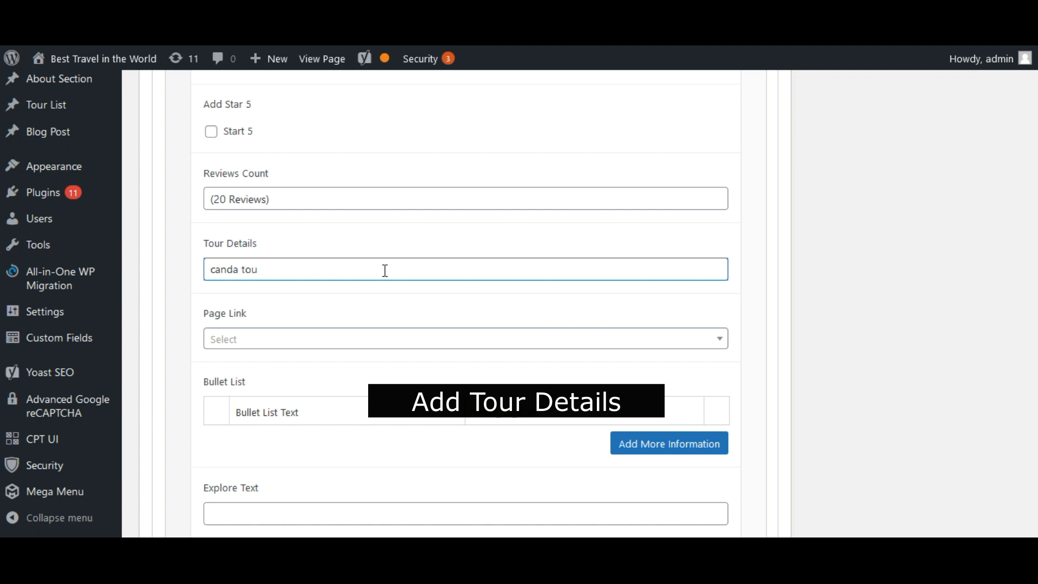
{"action": "scroll", "coordinate": [385, 271], "scroll_direction": "down", "scroll_amount": 2}
{"action": "left_click", "coordinate": [254, 260]}
{"action": "scroll", "coordinate": [258, 389], "scroll_direction": "down", "scroll_amount": 5}
{"action": "scroll", "coordinate": [261, 415], "scroll_direction": "down", "scroll_amount": 3}
{"action": "scroll", "coordinate": [267, 373], "scroll_direction": "down", "scroll_amount": 1}
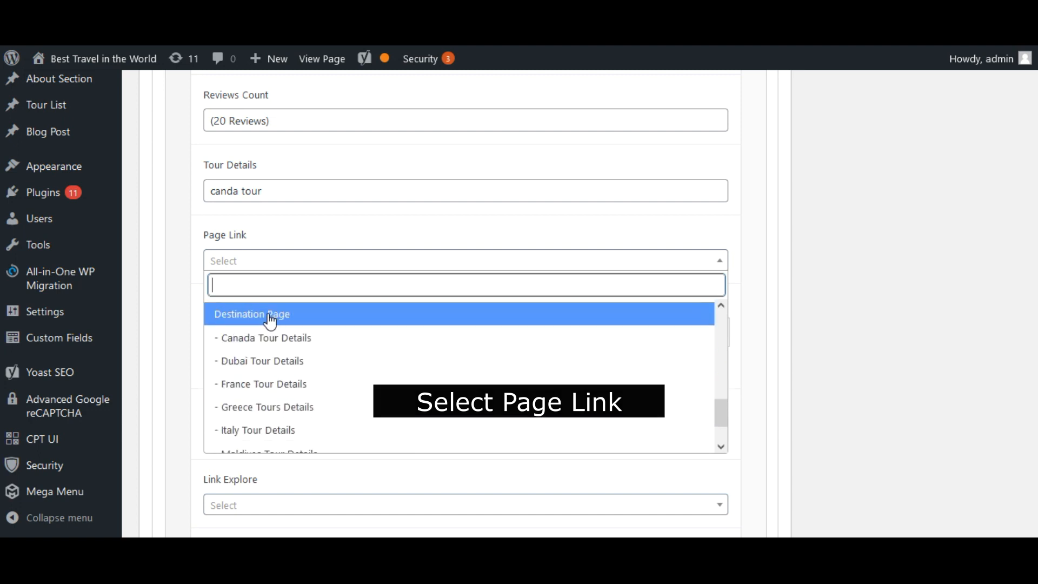
{"action": "left_click", "coordinate": [271, 320]}
- Add three rows to the new tour's Bullet List with the texts "8 days", "8+" and "canda"
{"action": "left_click", "coordinate": [651, 366]}
{"action": "left_click", "coordinate": [642, 402]}
{"action": "left_click", "coordinate": [642, 439]}
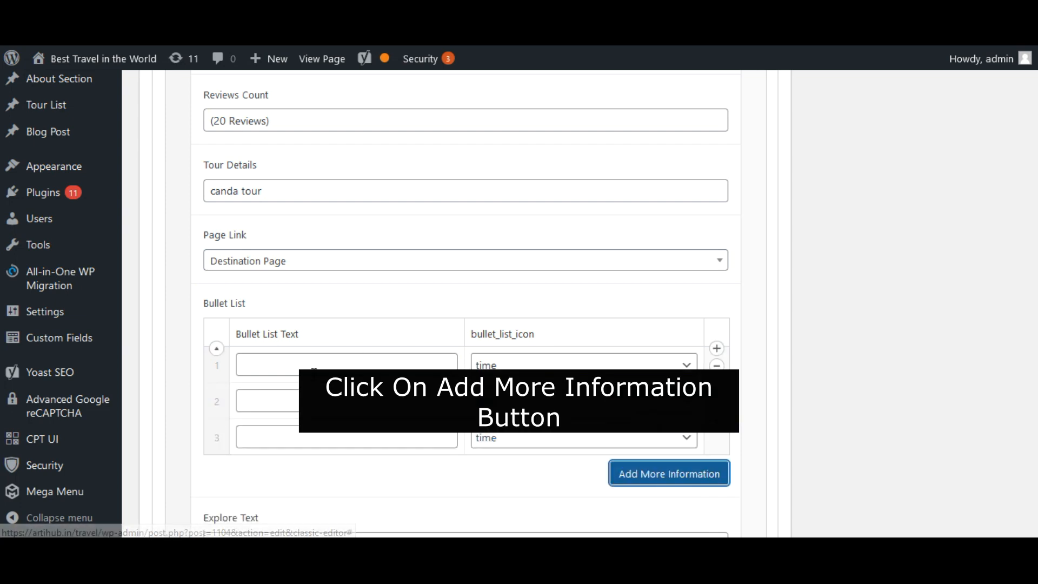
{"action": "scroll", "coordinate": [348, 305], "scroll_direction": "down", "scroll_amount": 1}
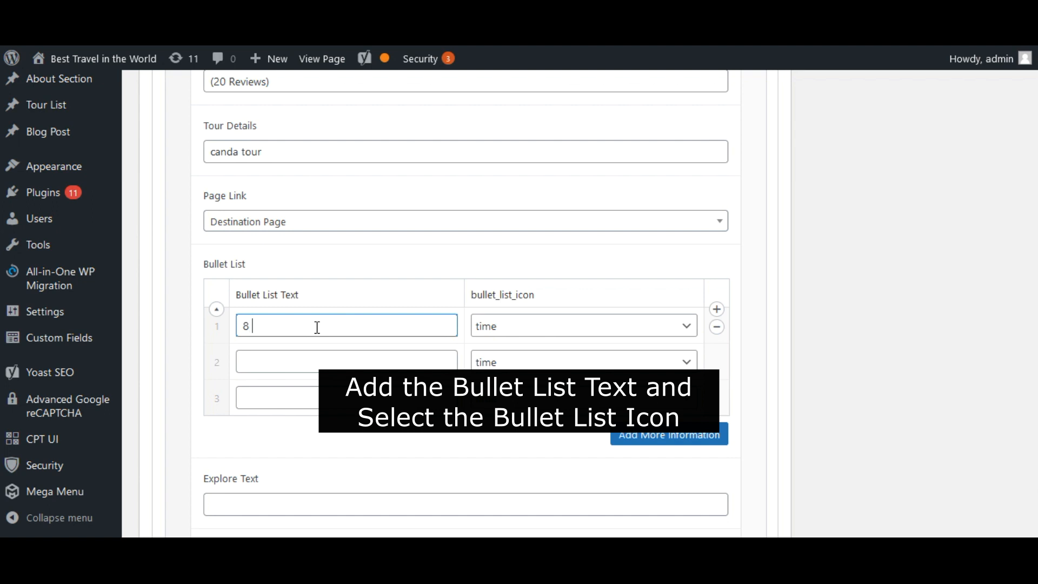
{"action": "left_click", "coordinate": [287, 348]}
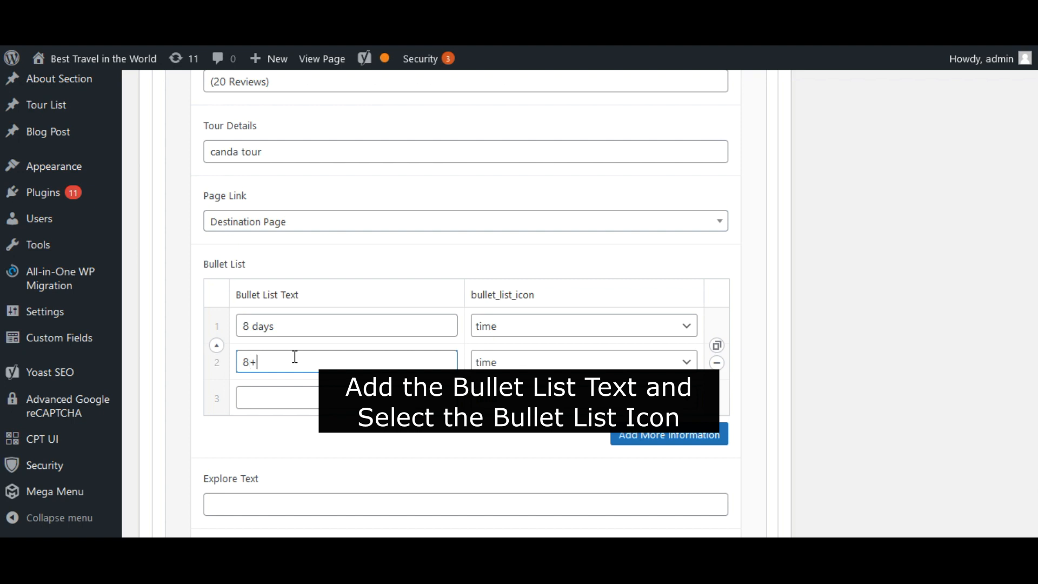
{"action": "left_click", "coordinate": [271, 400]}
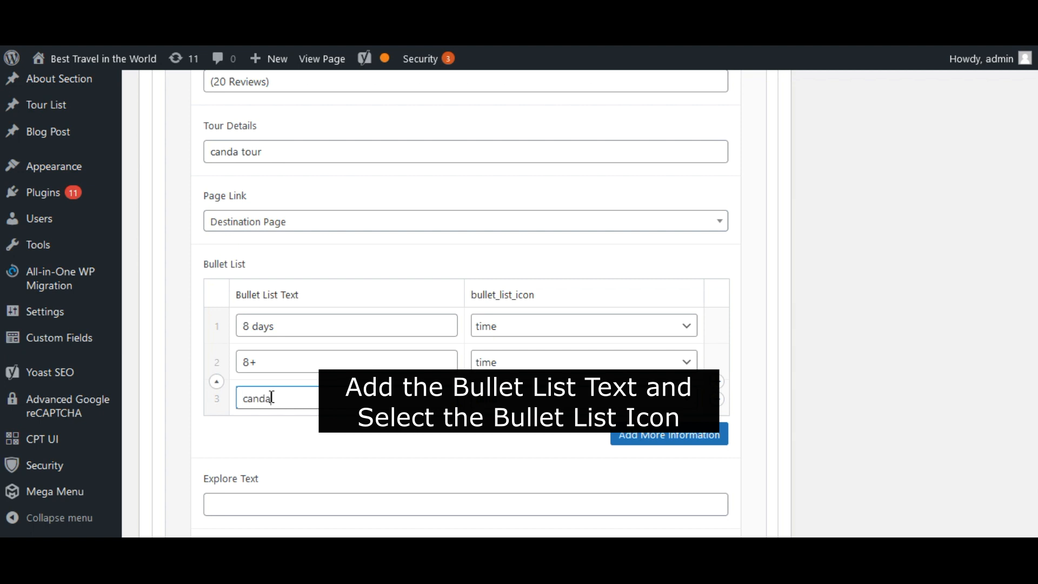
- Assign the bullet list icons time to "8 days", user to "8+" and location-pin to "canda"
{"action": "left_click", "coordinate": [589, 327]}
{"action": "left_click", "coordinate": [564, 353]}
{"action": "left_click", "coordinate": [568, 363]}
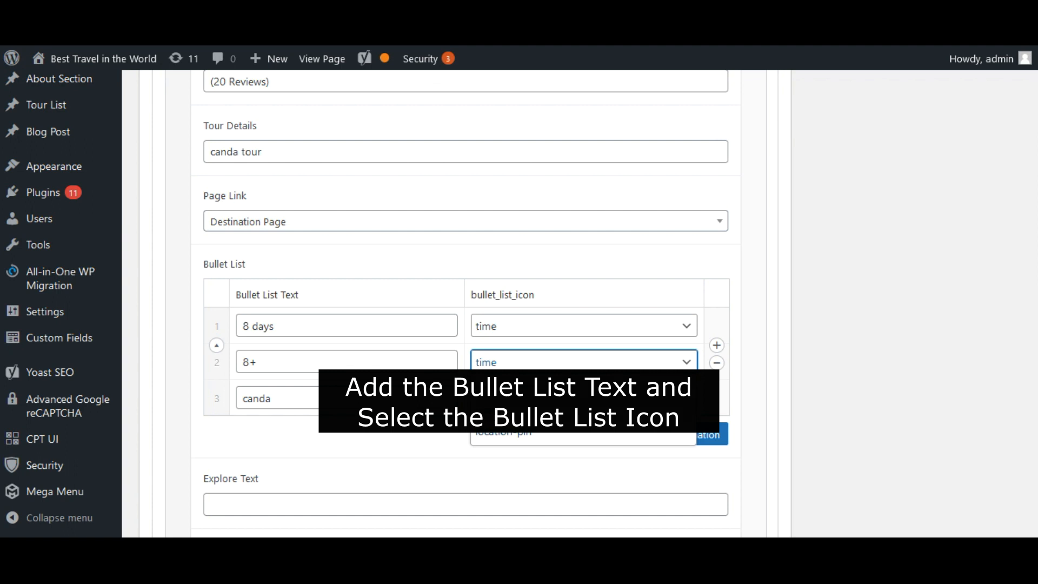
{"action": "left_click", "coordinate": [516, 444]}
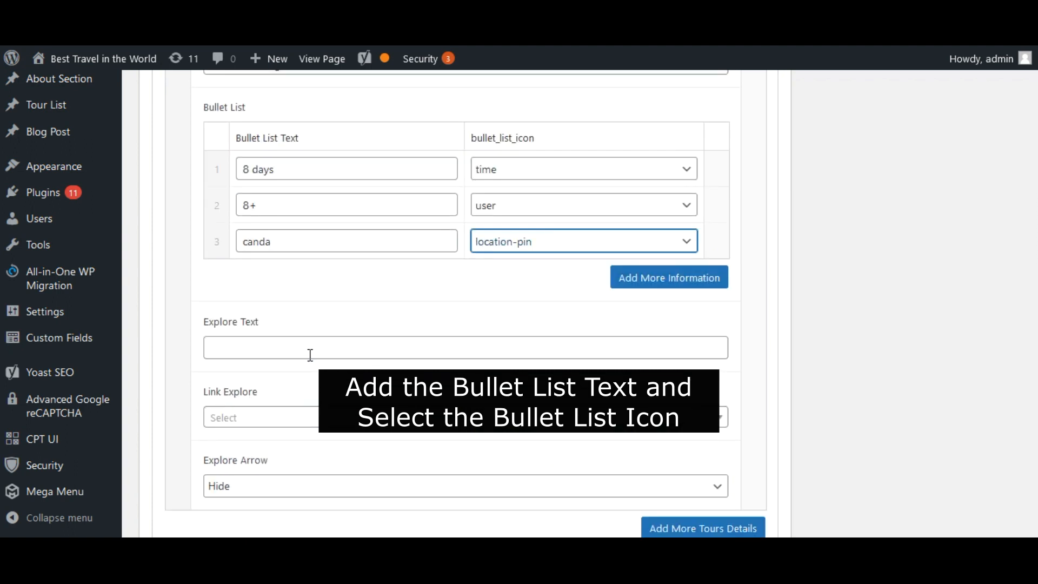
- Switch the new tour's Explore Arrow option to Show and back to Hide
{"action": "left_click", "coordinate": [310, 354]}
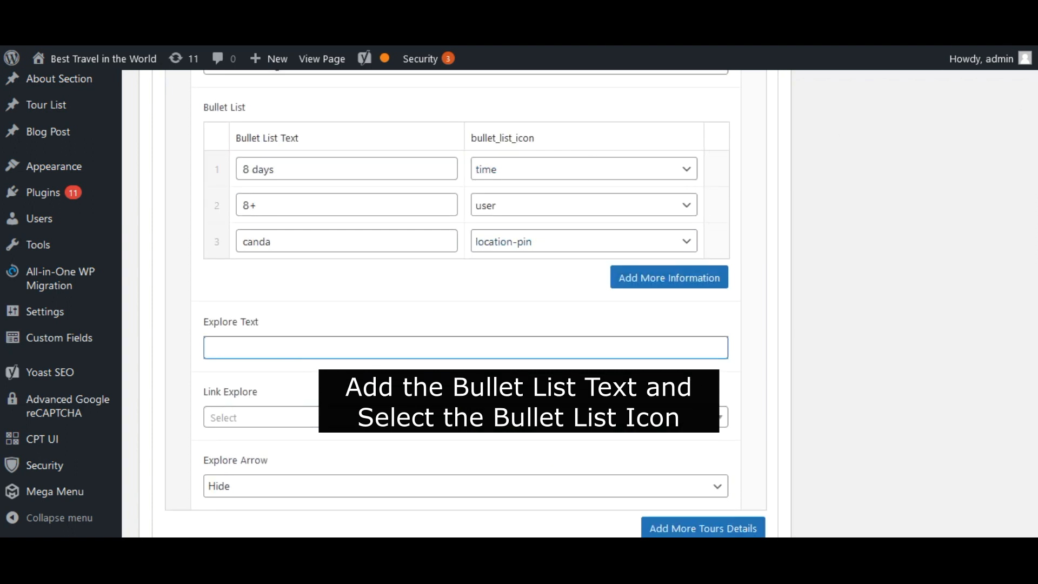
{"action": "scroll", "coordinate": [155, 377], "scroll_direction": "down", "scroll_amount": 4}
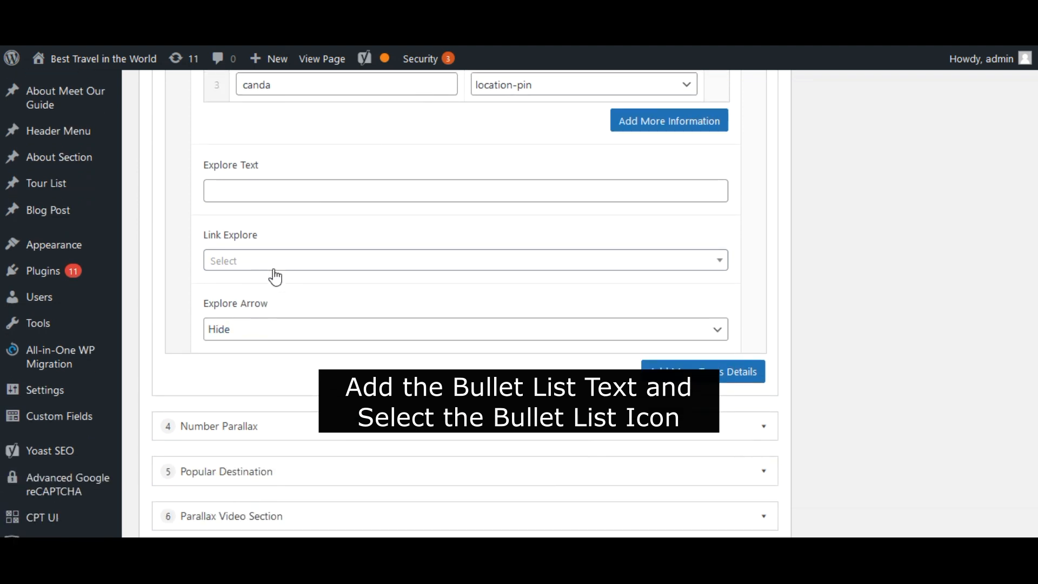
{"action": "left_click", "coordinate": [270, 263]}
{"action": "left_click", "coordinate": [268, 312]}
{"action": "left_click", "coordinate": [270, 266]}
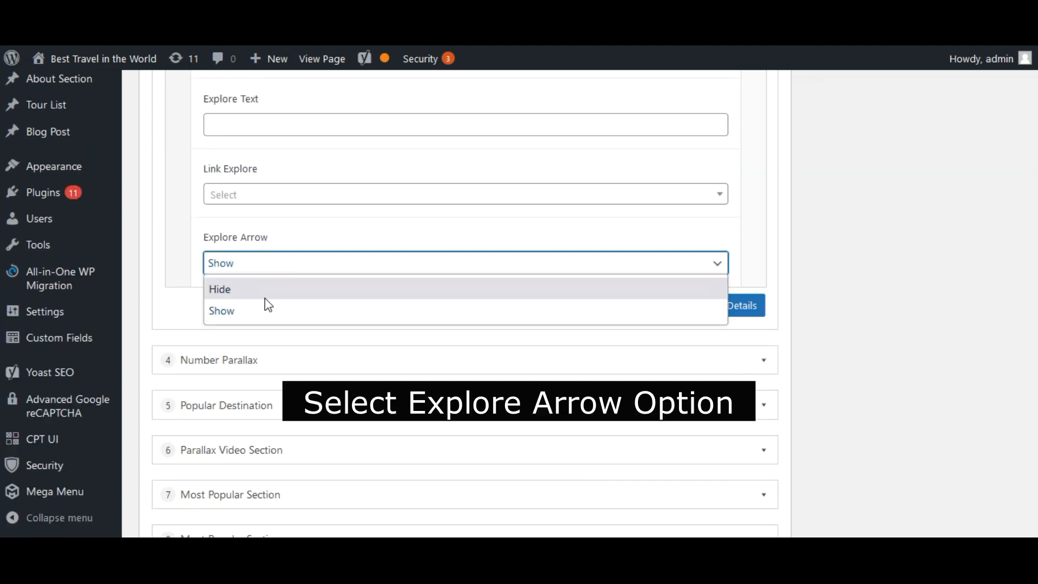
{"action": "left_click", "coordinate": [267, 289]}
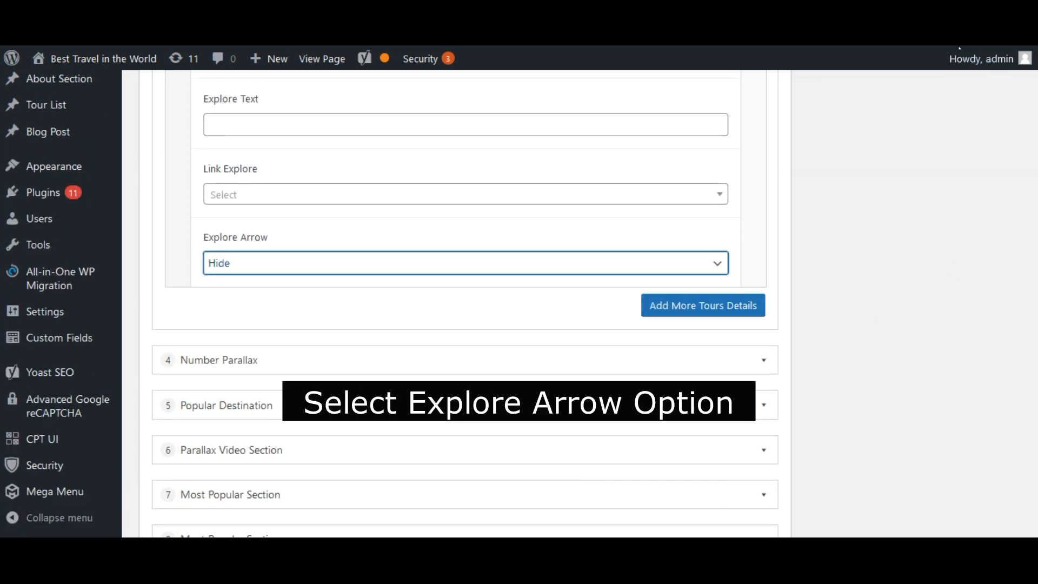
- Update the published home page to save the Popular Tours Section changes
{"action": "scroll", "coordinate": [861, 278], "scroll_direction": "up", "scroll_amount": 20}
{"action": "scroll", "coordinate": [902, 304], "scroll_direction": "down", "scroll_amount": 15}
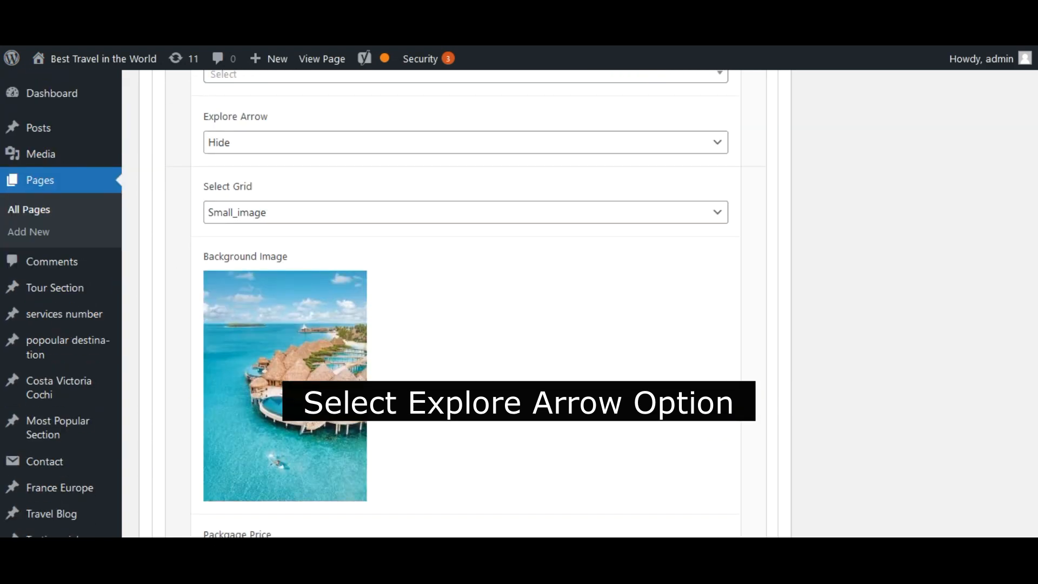
{"action": "scroll", "coordinate": [465, 302], "scroll_direction": "up", "scroll_amount": 20}
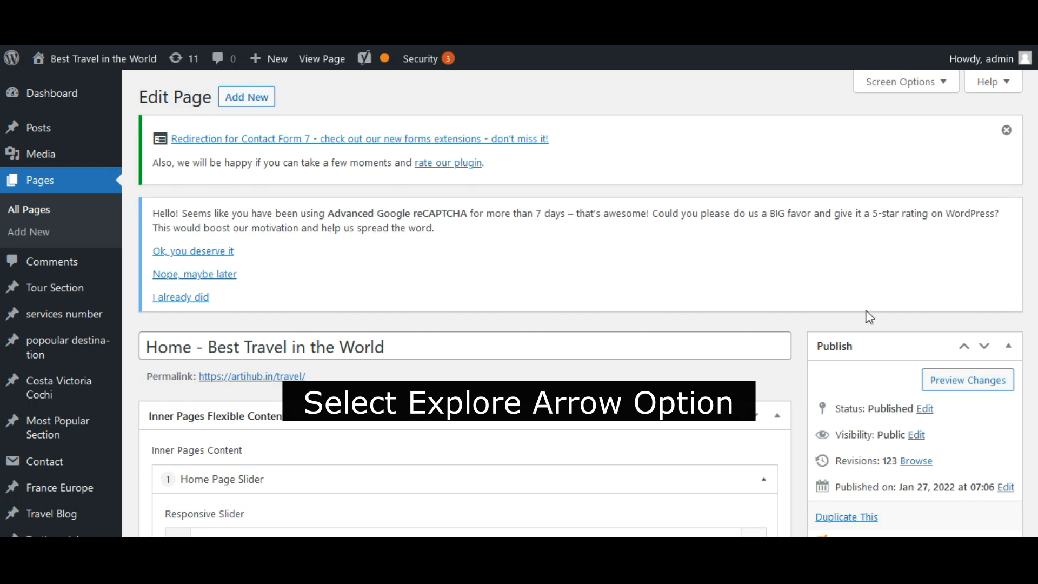
{"action": "scroll", "coordinate": [934, 357], "scroll_direction": "down", "scroll_amount": 4}
{"action": "left_click", "coordinate": [978, 372]}
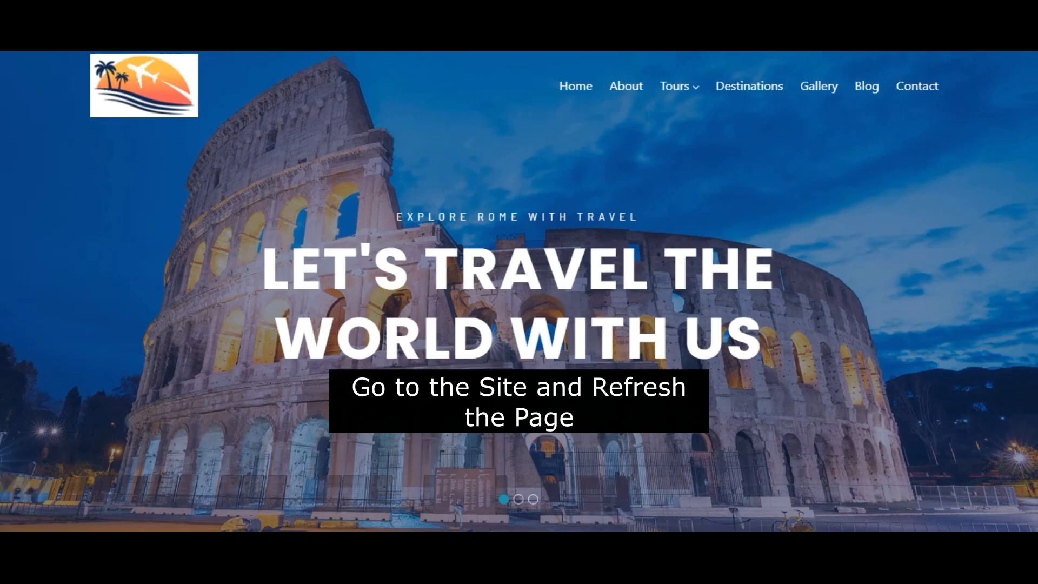
- Refresh the live travel site's home page and review the tour cards in the Popular Tours section
{"action": "key", "text": "F5"}
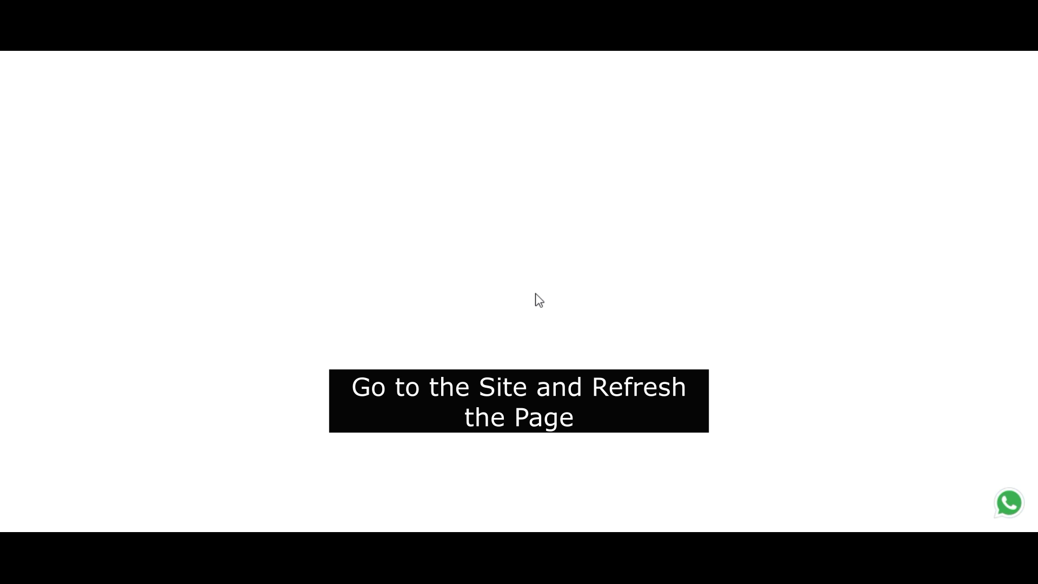
{"action": "scroll", "coordinate": [491, 223], "scroll_direction": "down", "scroll_amount": 3}
{"action": "scroll", "coordinate": [492, 224], "scroll_direction": "down", "scroll_amount": 10}
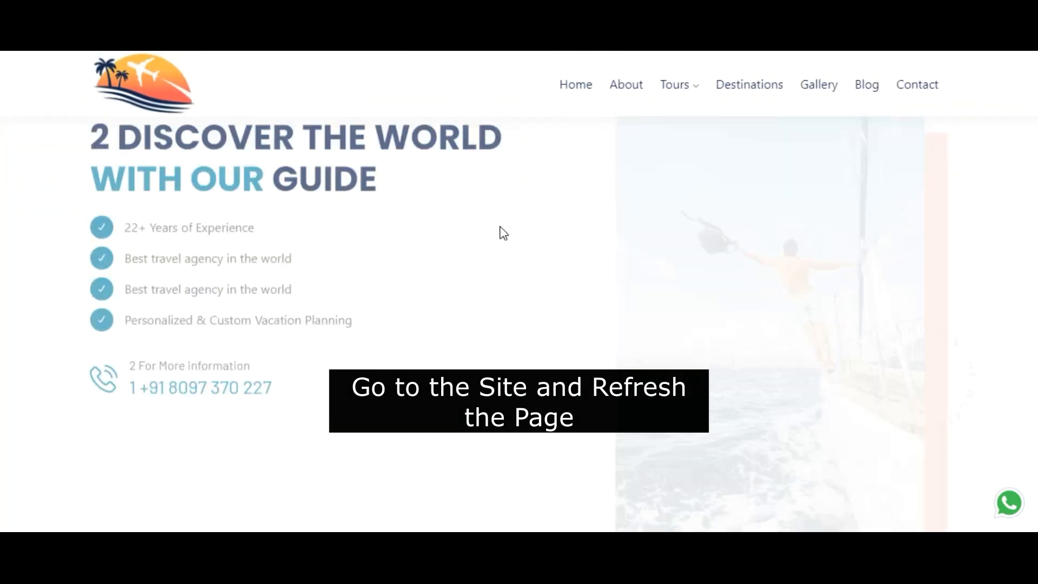
{"action": "scroll", "coordinate": [502, 235], "scroll_direction": "up", "scroll_amount": 1}
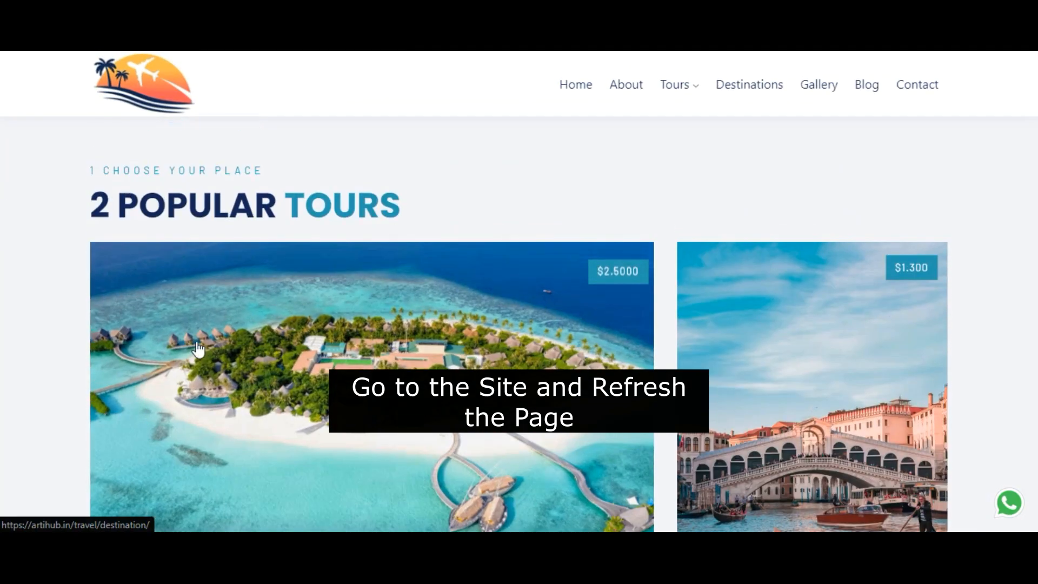
{"action": "scroll", "coordinate": [296, 227], "scroll_direction": "down", "scroll_amount": 5}
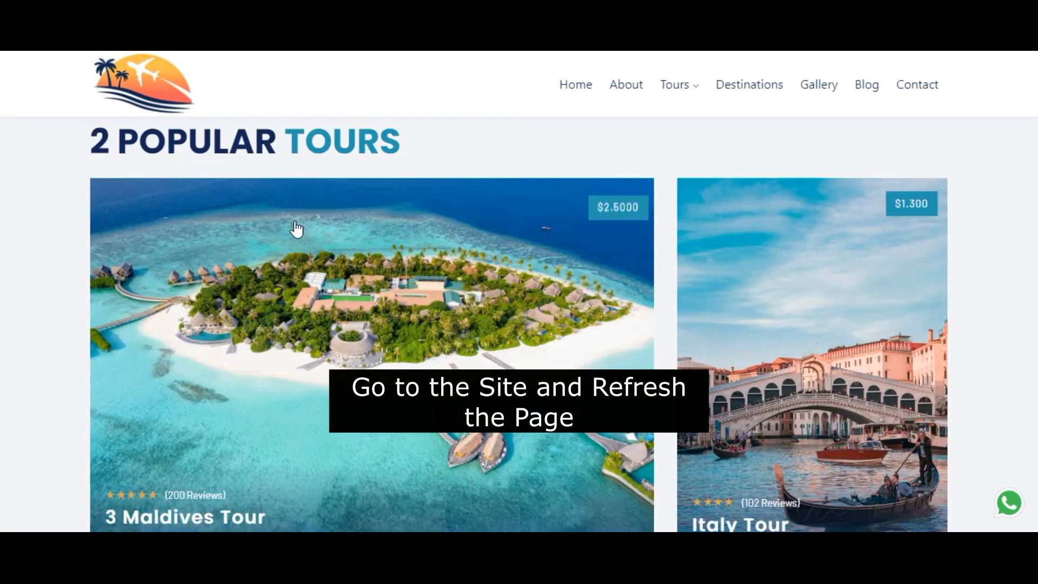
{"action": "scroll", "coordinate": [824, 242], "scroll_direction": "down", "scroll_amount": 3}
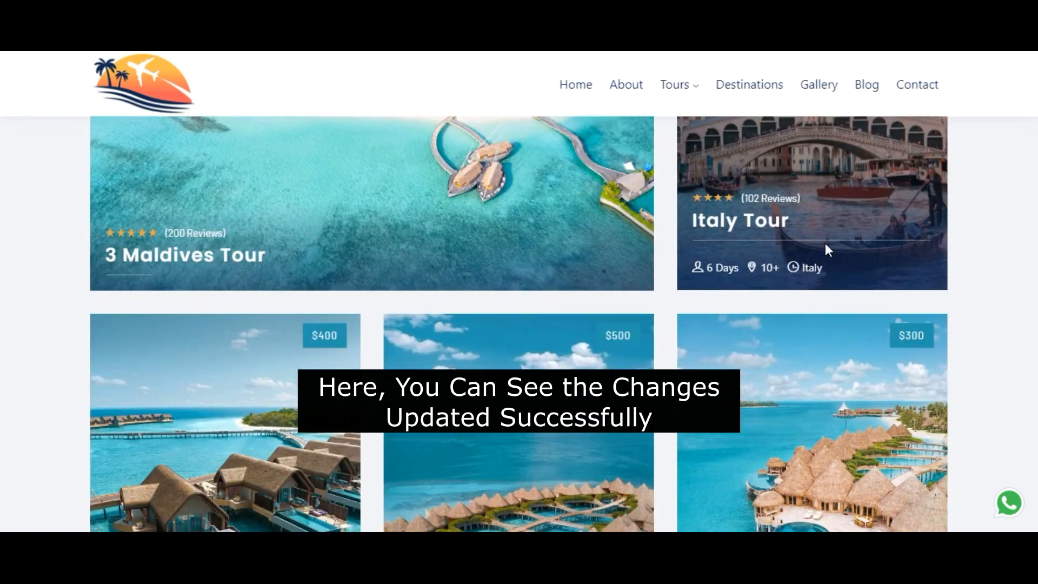
{"action": "scroll", "coordinate": [823, 241], "scroll_direction": "up", "scroll_amount": 2}
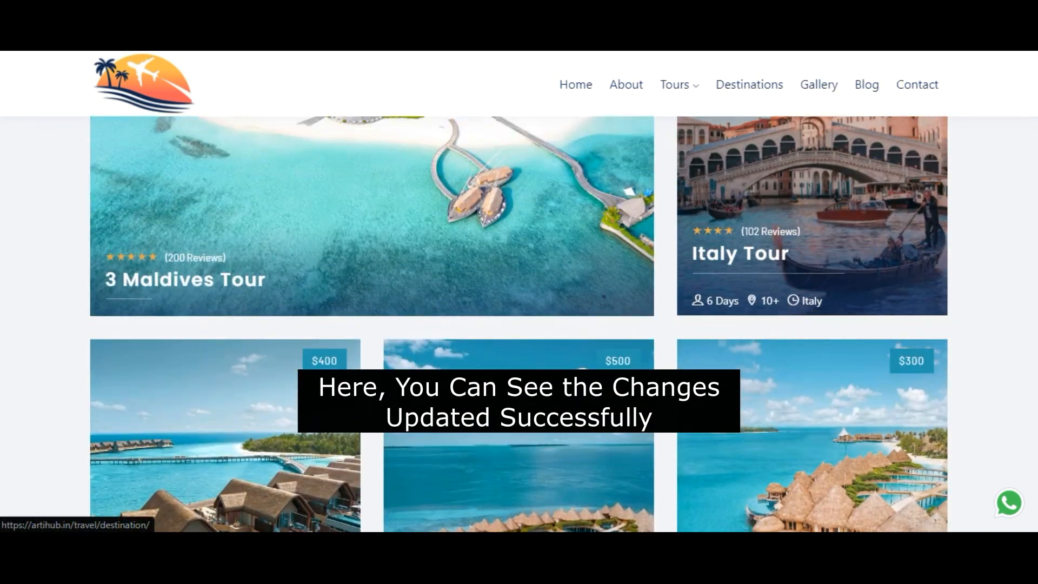
{"action": "scroll", "coordinate": [642, 335], "scroll_direction": "down", "scroll_amount": 3}
{"action": "scroll", "coordinate": [642, 335], "scroll_direction": "down", "scroll_amount": 7}
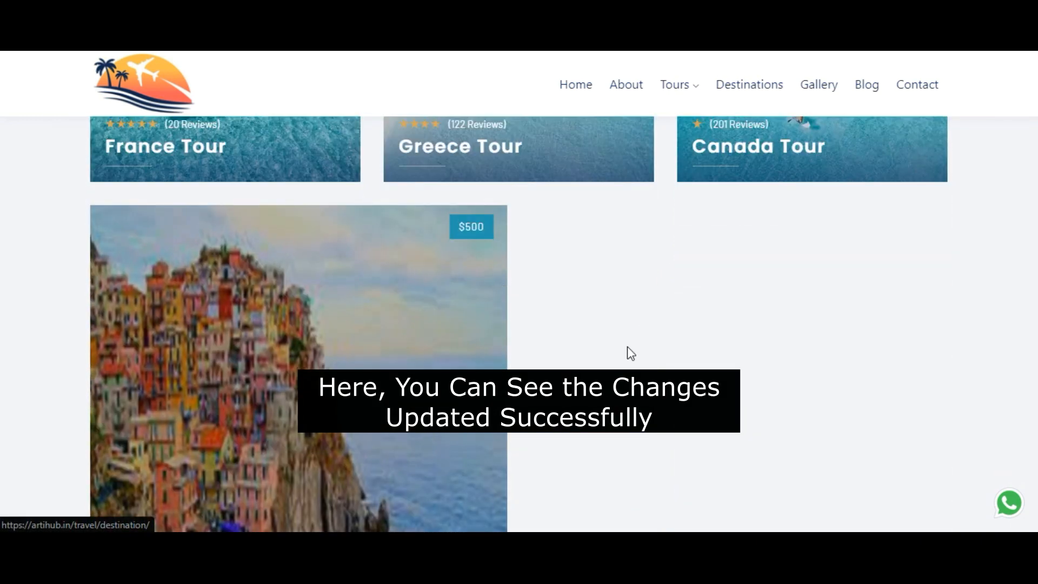
- Examine the new canda tour card's image, price, star rating, reviews count and bullet details on the live page
{"action": "scroll", "coordinate": [561, 307], "scroll_direction": "down", "scroll_amount": 6}
{"action": "scroll", "coordinate": [416, 260], "scroll_direction": "down", "scroll_amount": 1}
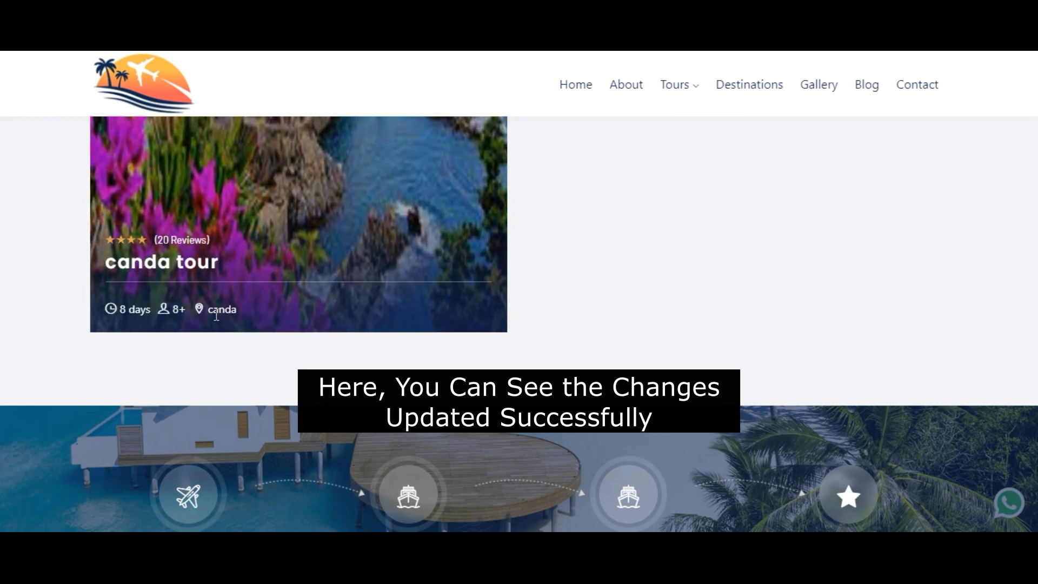
{"action": "scroll", "coordinate": [327, 320], "scroll_direction": "up", "scroll_amount": 4}
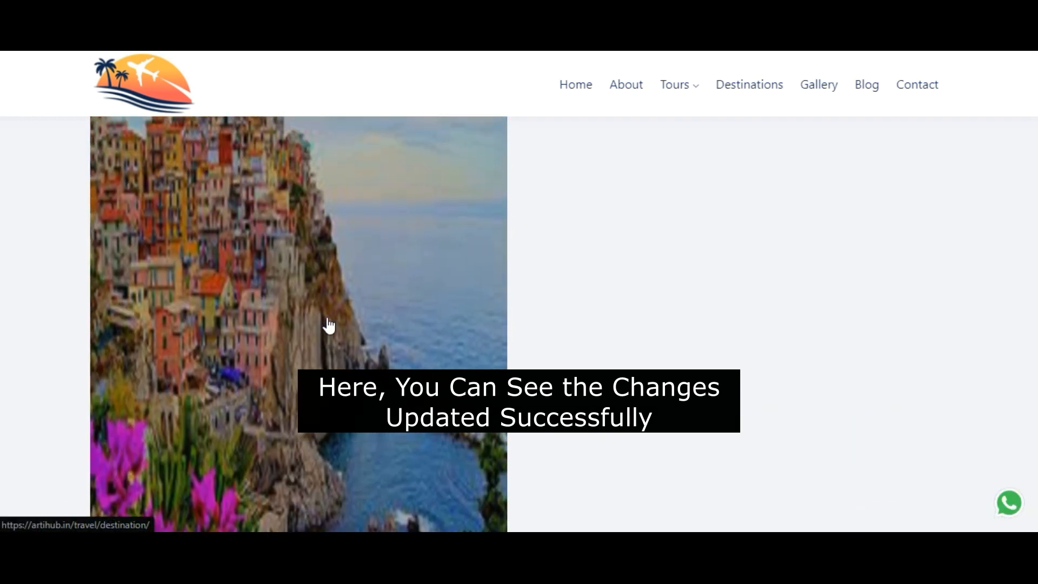
{"action": "scroll", "coordinate": [329, 325], "scroll_direction": "down", "scroll_amount": 4}
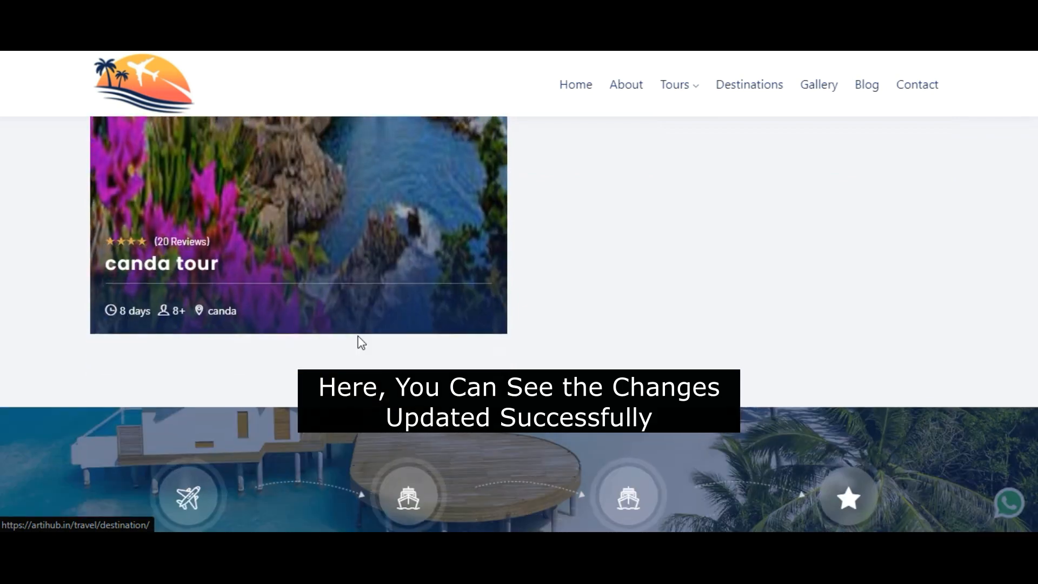
{"action": "scroll", "coordinate": [362, 342], "scroll_direction": "up", "scroll_amount": 1}
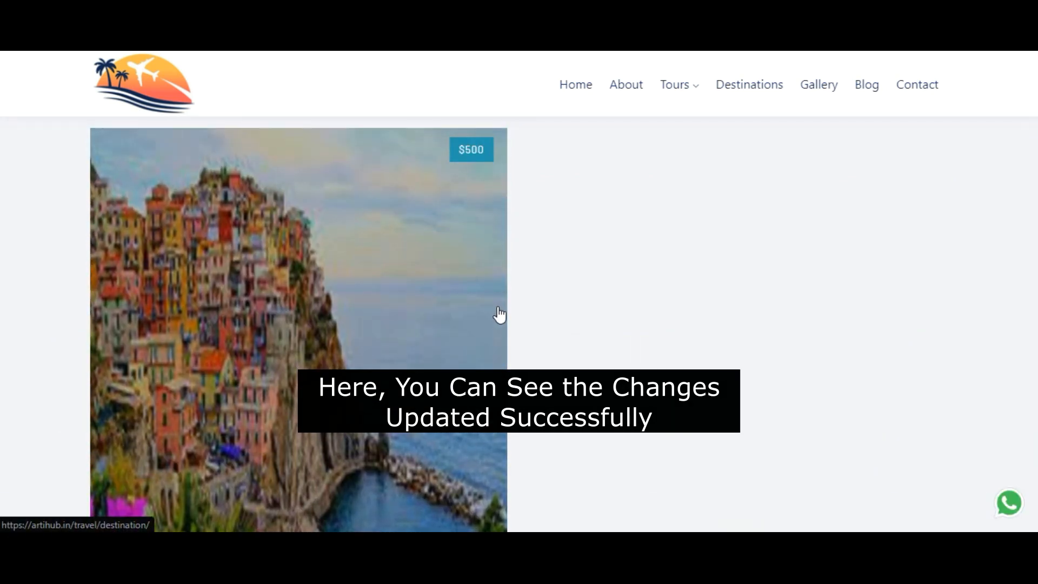
{"action": "scroll", "coordinate": [497, 318], "scroll_direction": "up", "scroll_amount": 3}
{"action": "scroll", "coordinate": [864, 55], "scroll_direction": "up", "scroll_amount": 1}
{"action": "scroll", "coordinate": [929, 76], "scroll_direction": "up", "scroll_amount": 2}
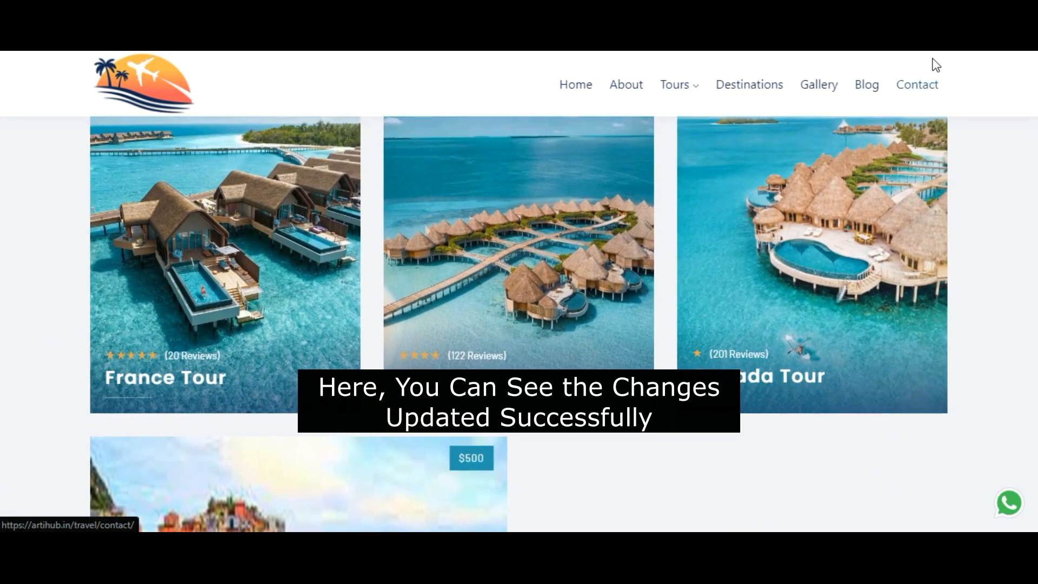
{"action": "scroll", "coordinate": [343, 459], "scroll_direction": "down", "scroll_amount": 5}
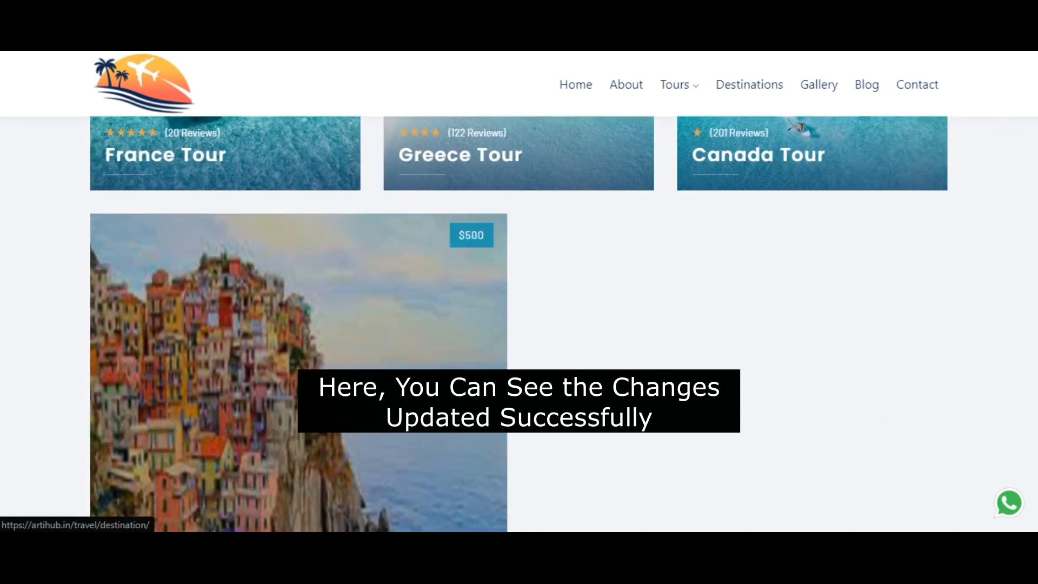
{"action": "scroll", "coordinate": [138, 428], "scroll_direction": "down", "scroll_amount": 2}
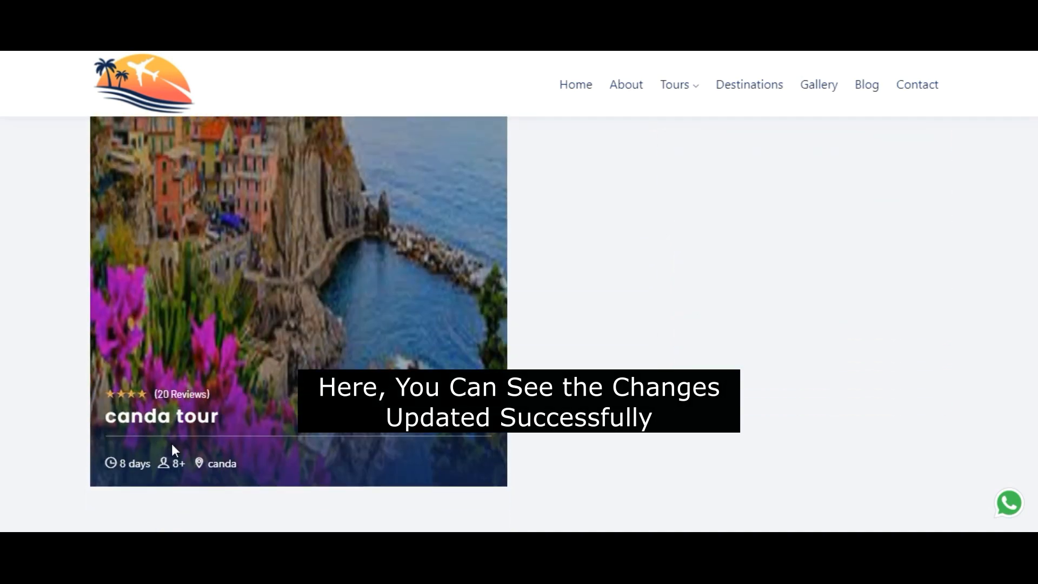
{"action": "scroll", "coordinate": [518, 324], "scroll_direction": "up", "scroll_amount": 5}
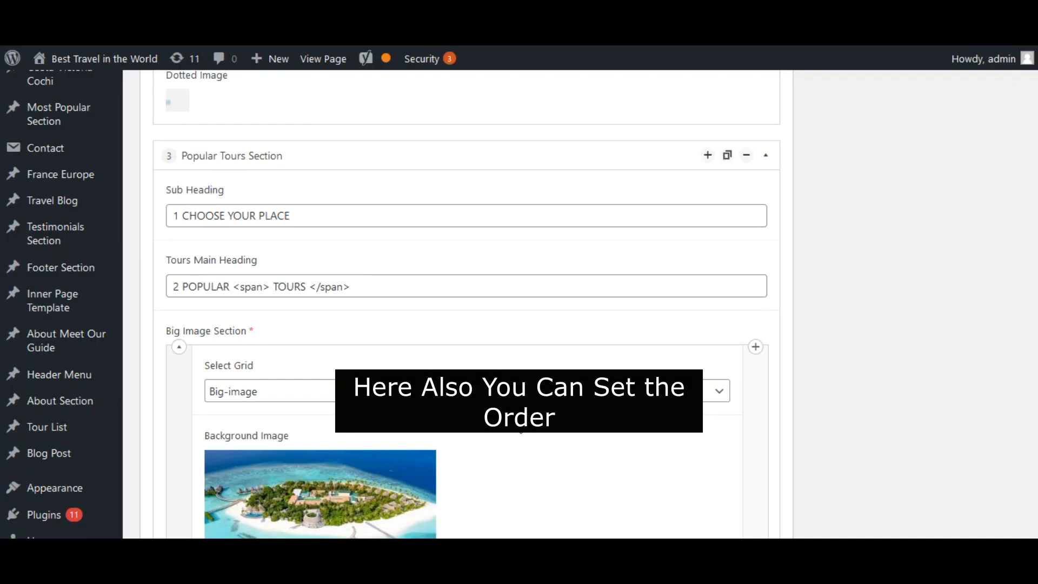
- Collapse the 3 Maldives Tour and Italy Tour rows in the Popular Tours Section's Big Image Section
{"action": "scroll", "coordinate": [299, 292], "scroll_direction": "down", "scroll_amount": 2}
{"action": "scroll", "coordinate": [298, 295], "scroll_direction": "up", "scroll_amount": 2}
{"action": "scroll", "coordinate": [144, 351], "scroll_direction": "down", "scroll_amount": 3}
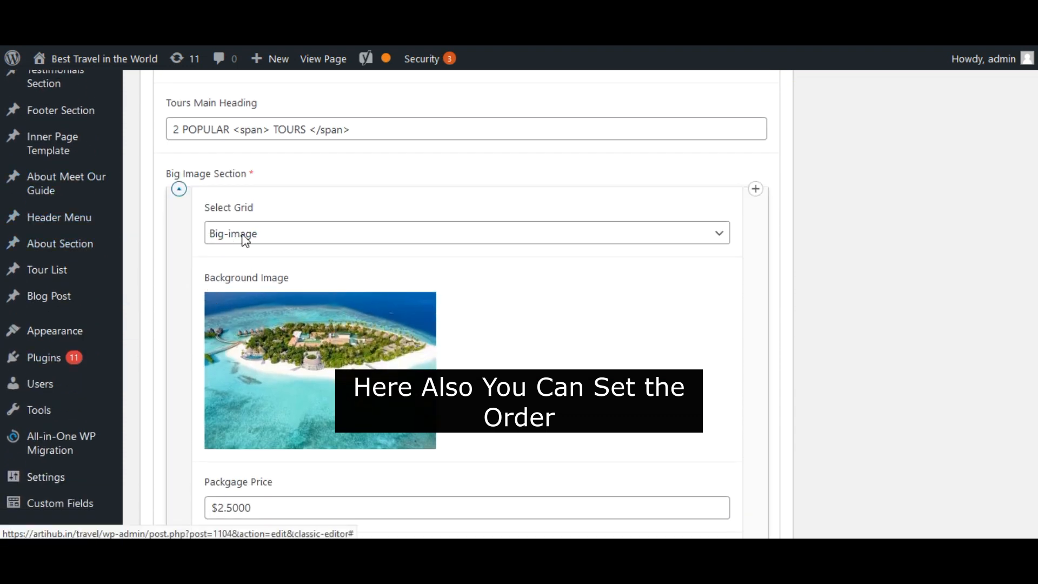
{"action": "left_click", "coordinate": [179, 197]}
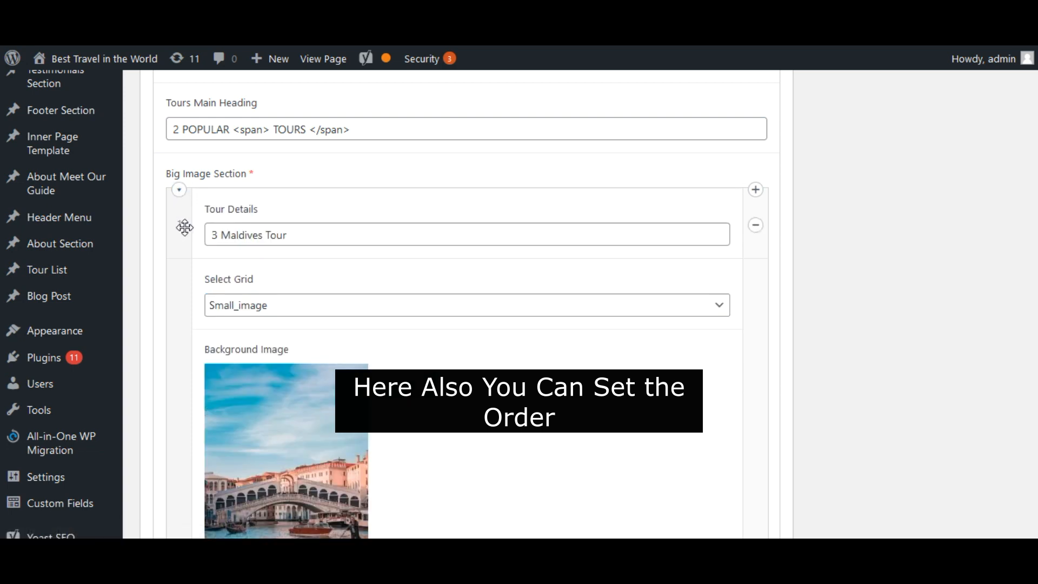
{"action": "scroll", "coordinate": [190, 239], "scroll_direction": "up", "scroll_amount": 3}
{"action": "scroll", "coordinate": [192, 242], "scroll_direction": "down", "scroll_amount": 4}
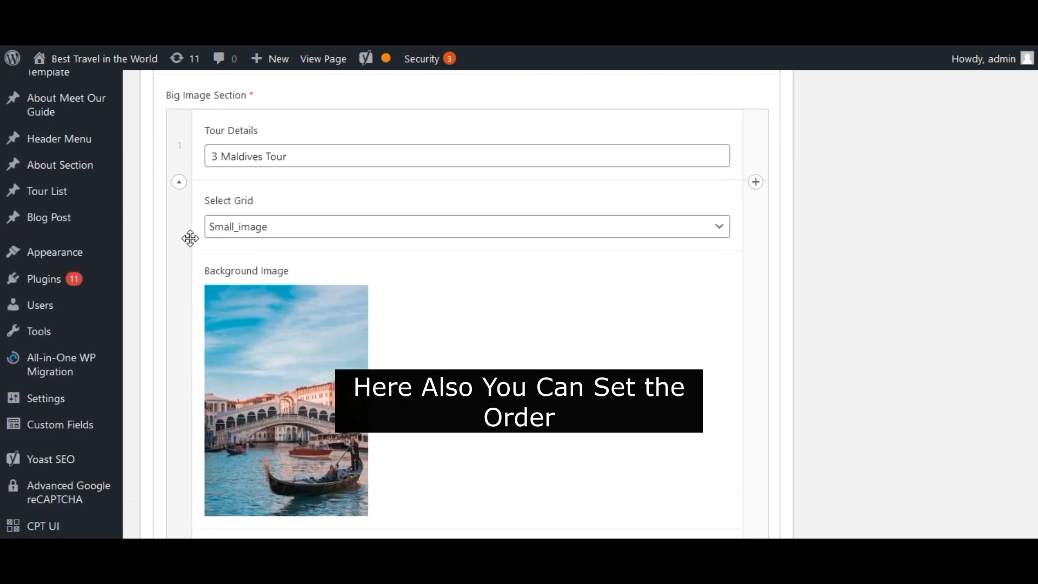
{"action": "left_click", "coordinate": [179, 185]}
- Collapse the France Tour and Greece Tour rows in the Big Image Section
{"action": "scroll", "coordinate": [180, 194], "scroll_direction": "down", "scroll_amount": 1}
{"action": "scroll", "coordinate": [180, 198], "scroll_direction": "down", "scroll_amount": 1}
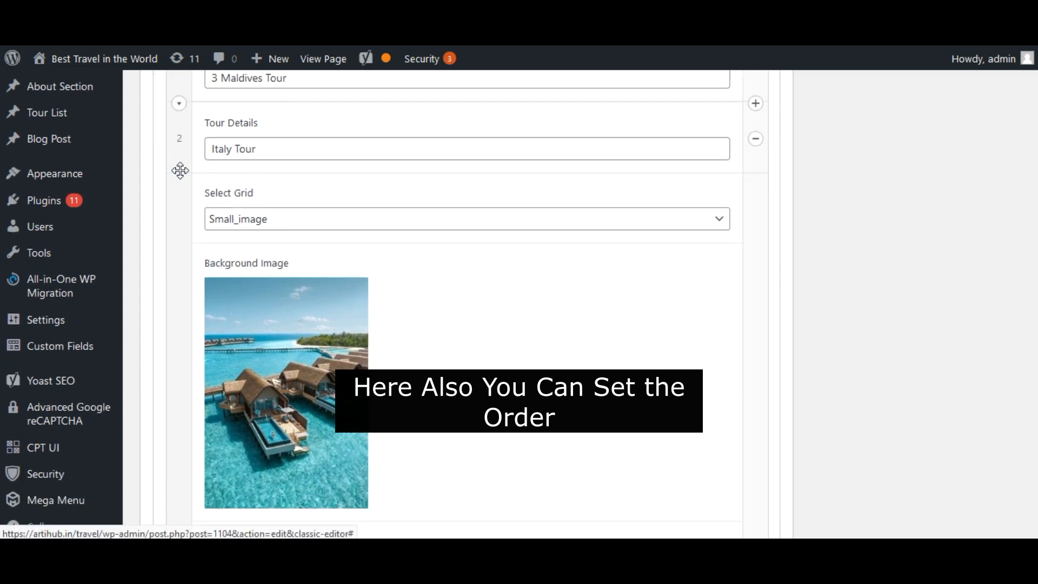
{"action": "left_click", "coordinate": [179, 178]}
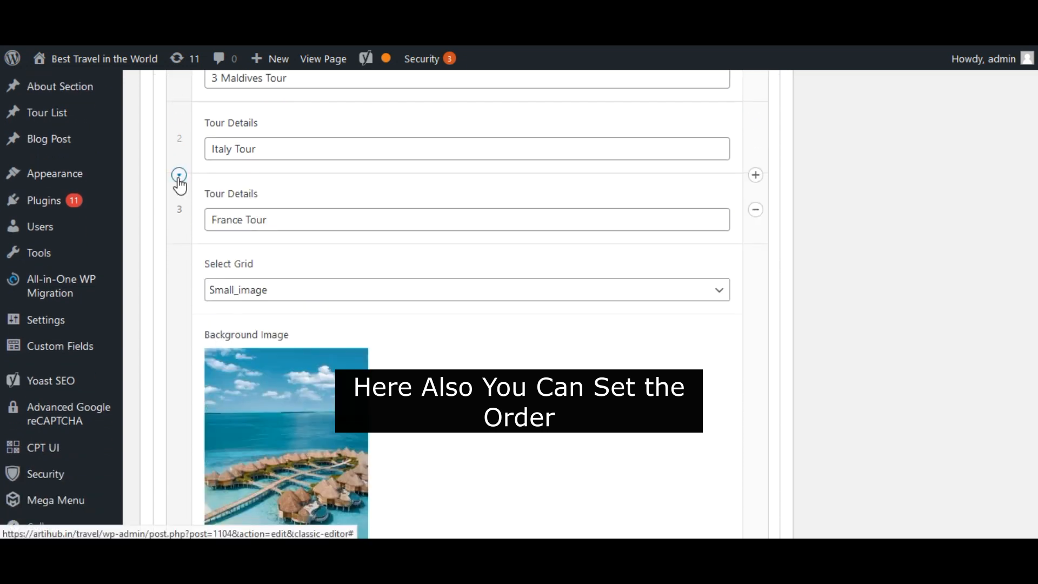
{"action": "left_click", "coordinate": [179, 249]}
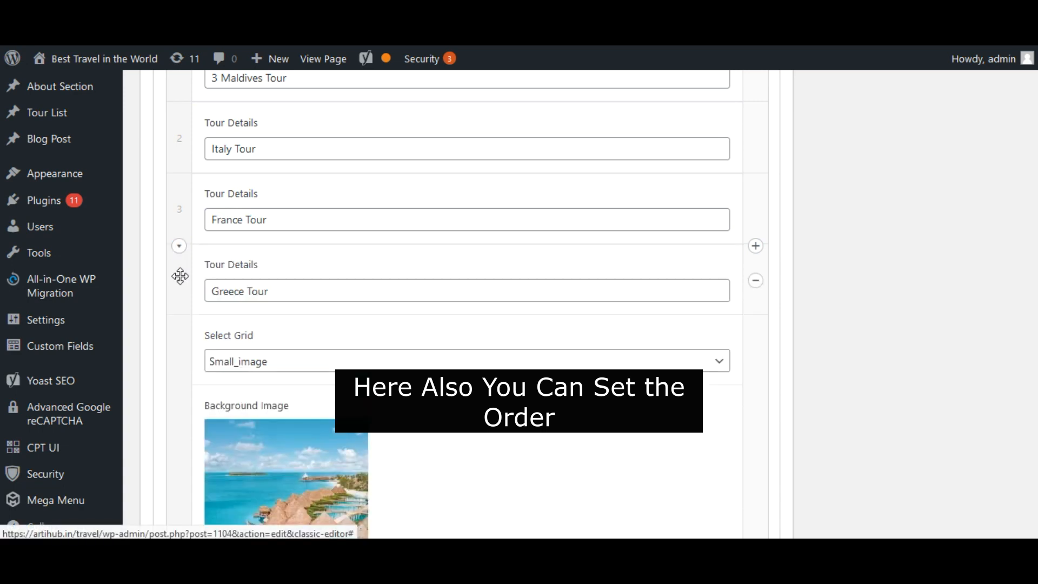
- Collapse the remaining Canada Tour and canda tour rows so every tour shows only its Tour Details
{"action": "scroll", "coordinate": [183, 297], "scroll_direction": "down", "scroll_amount": 4}
{"action": "scroll", "coordinate": [207, 232], "scroll_direction": "up", "scroll_amount": 1}
{"action": "scroll", "coordinate": [207, 236], "scroll_direction": "up", "scroll_amount": 2}
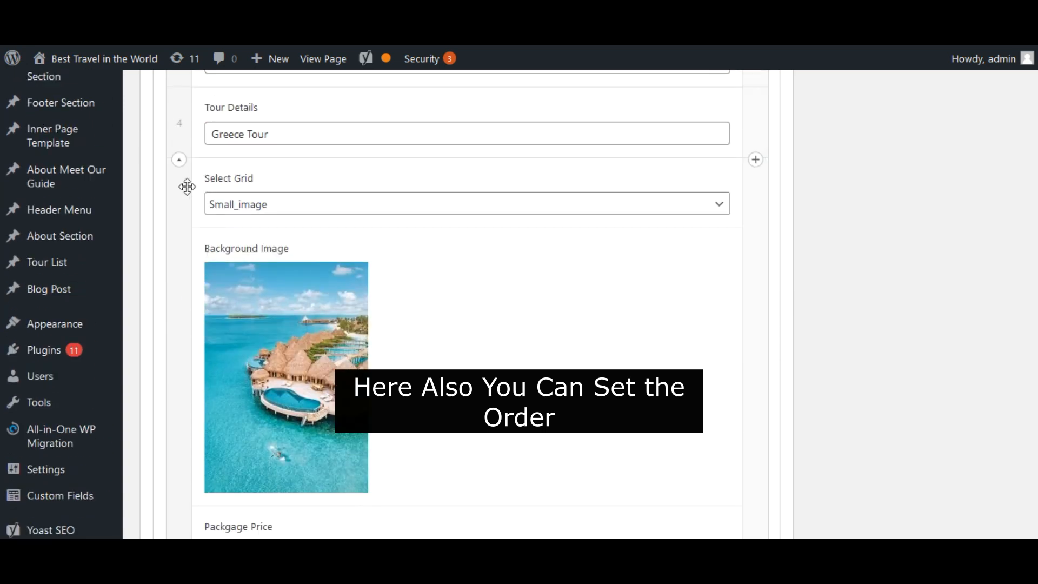
{"action": "left_click", "coordinate": [179, 160]}
{"action": "scroll", "coordinate": [181, 227], "scroll_direction": "down", "scroll_amount": 3}
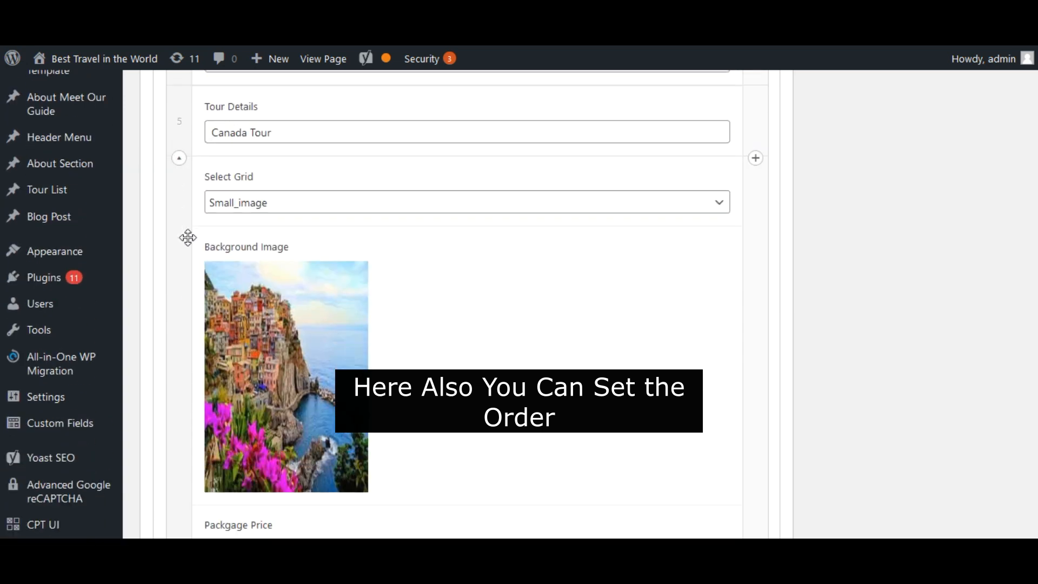
{"action": "left_click", "coordinate": [179, 153]}
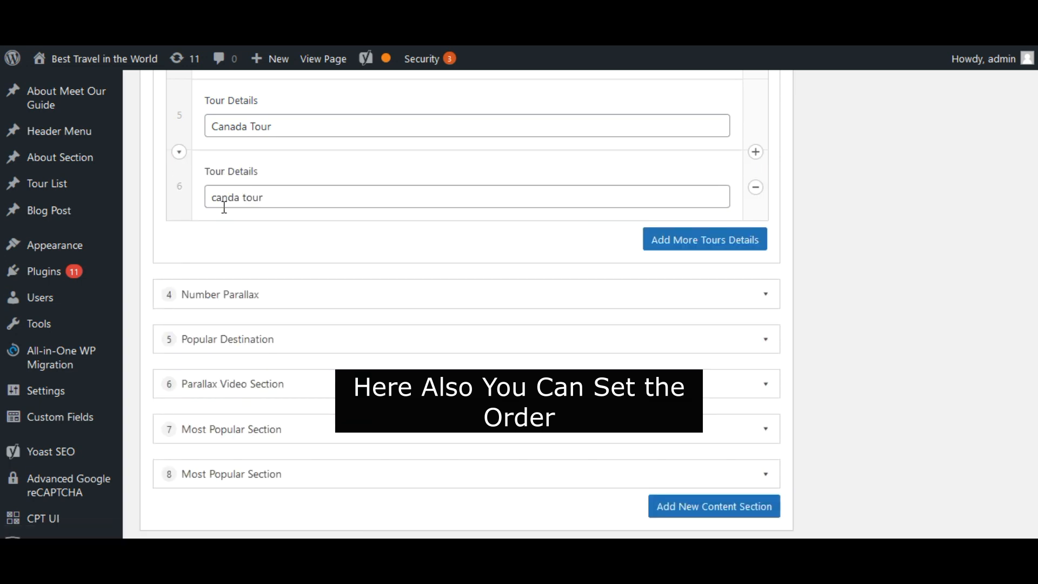
- Move the Canada Tour row above Greece Tour in the Big Image Section, and try moving France Tour above Italy Tour
{"action": "scroll", "coordinate": [134, 324], "scroll_direction": "up", "scroll_amount": 6}
{"action": "left_click_drag", "start_coordinate": [178, 243], "coordinate": [178, 183]}
{"action": "scroll", "coordinate": [187, 238], "scroll_direction": "up", "scroll_amount": 9}
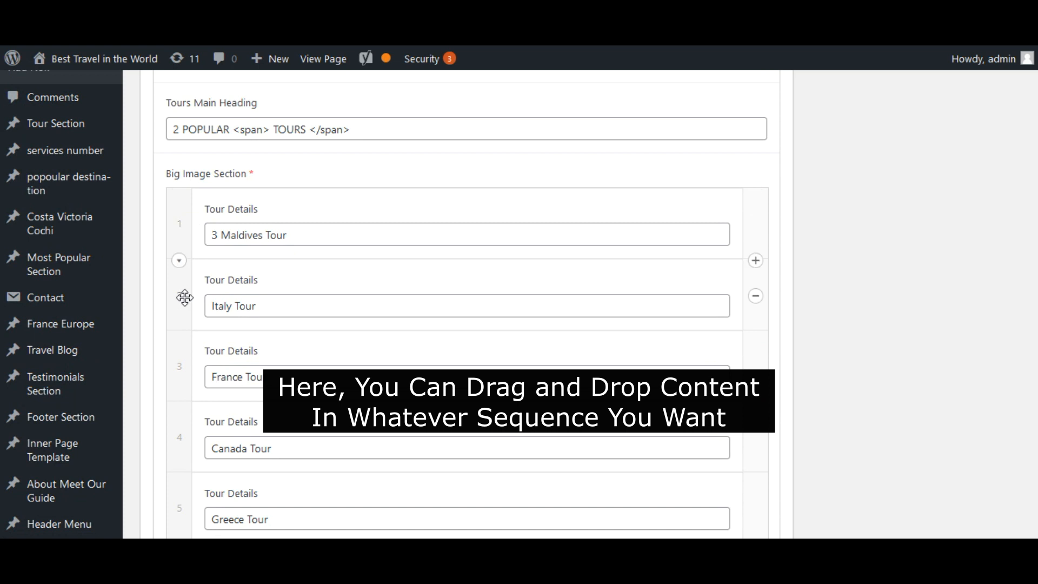
{"action": "left_click_drag", "start_coordinate": [181, 365], "coordinate": [179, 308]}
{"action": "scroll", "coordinate": [220, 375], "scroll_direction": "down", "scroll_amount": 9}
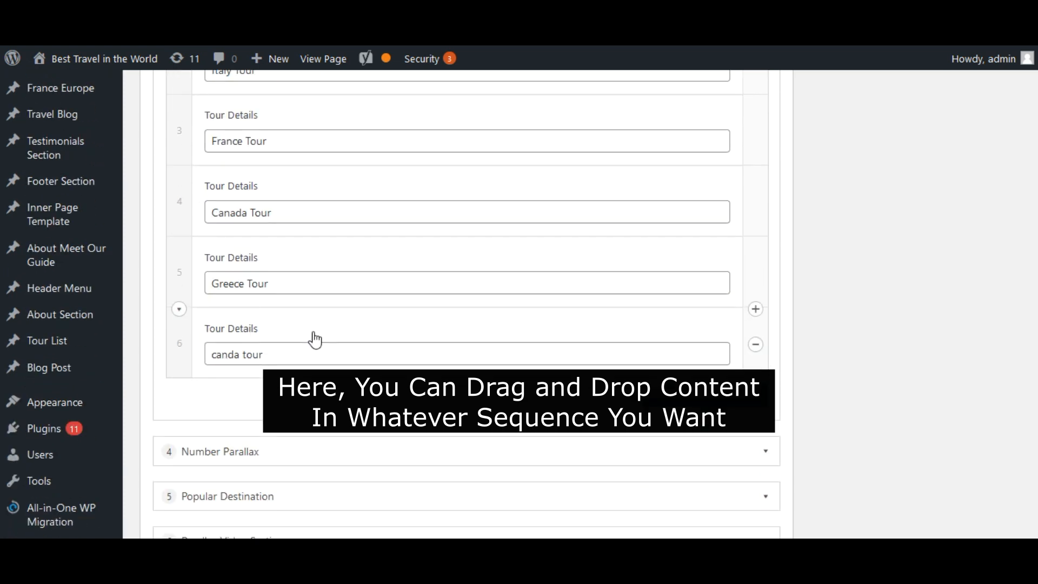
- Update the published home page to save the new tour order
{"action": "scroll", "coordinate": [329, 336], "scroll_direction": "up", "scroll_amount": 6}
{"action": "scroll", "coordinate": [734, 347], "scroll_direction": "up", "scroll_amount": 9}
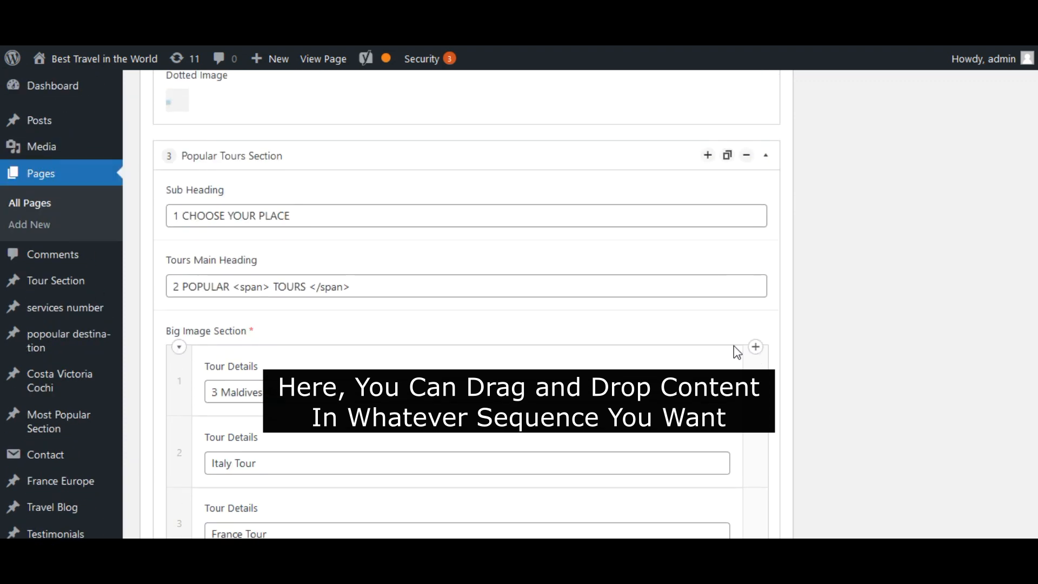
{"action": "scroll", "coordinate": [736, 352], "scroll_direction": "up", "scroll_amount": 20}
{"action": "scroll", "coordinate": [389, 303], "scroll_direction": "down", "scroll_amount": 1}
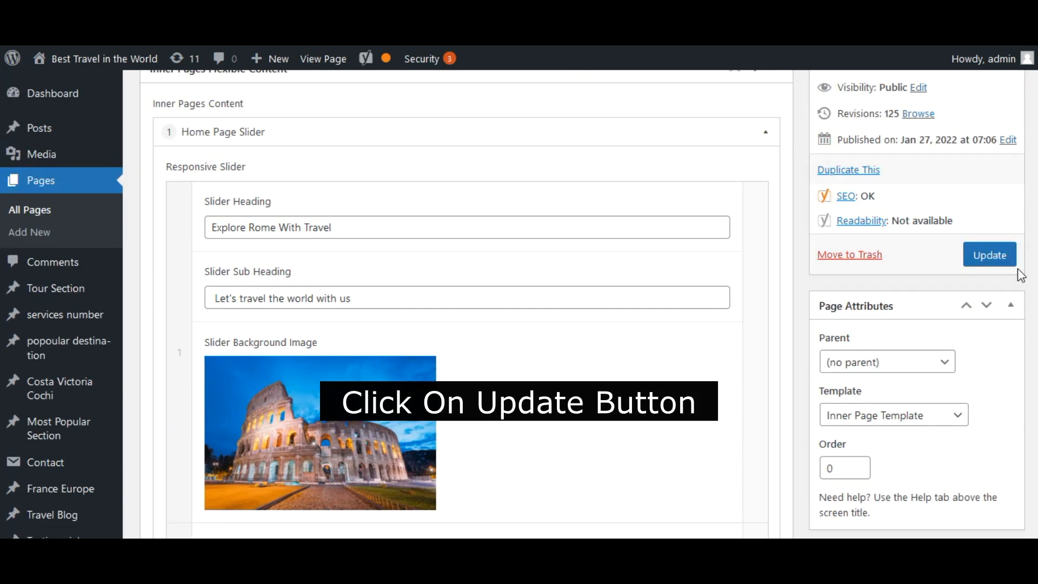
{"action": "left_click", "coordinate": [996, 259]}
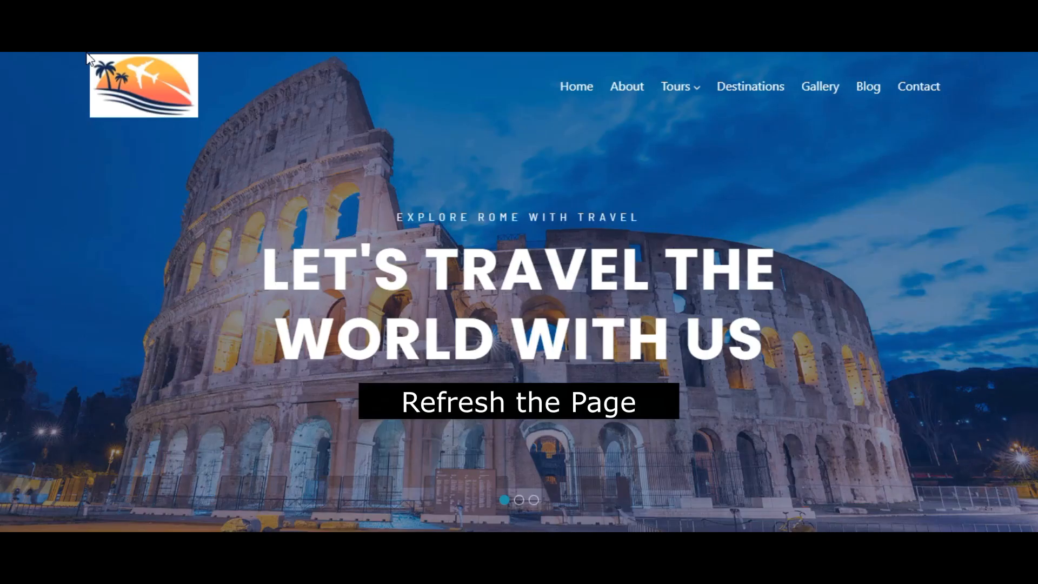
- Refresh the live travel site's home page and check the order of the tour cards under Popular Tours
{"action": "key", "text": "F5"}
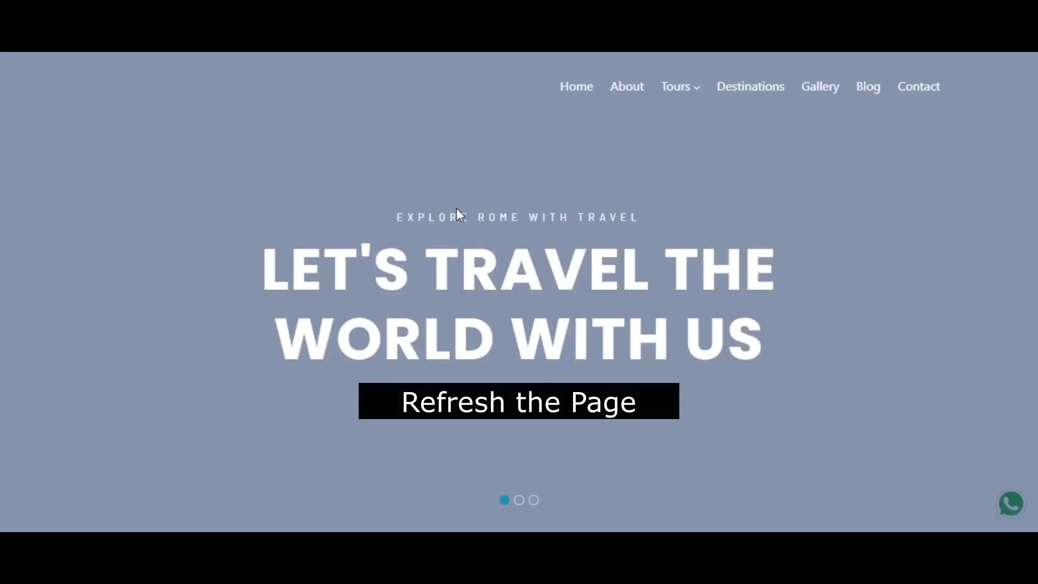
{"action": "scroll", "coordinate": [372, 265], "scroll_direction": "down", "scroll_amount": 15}
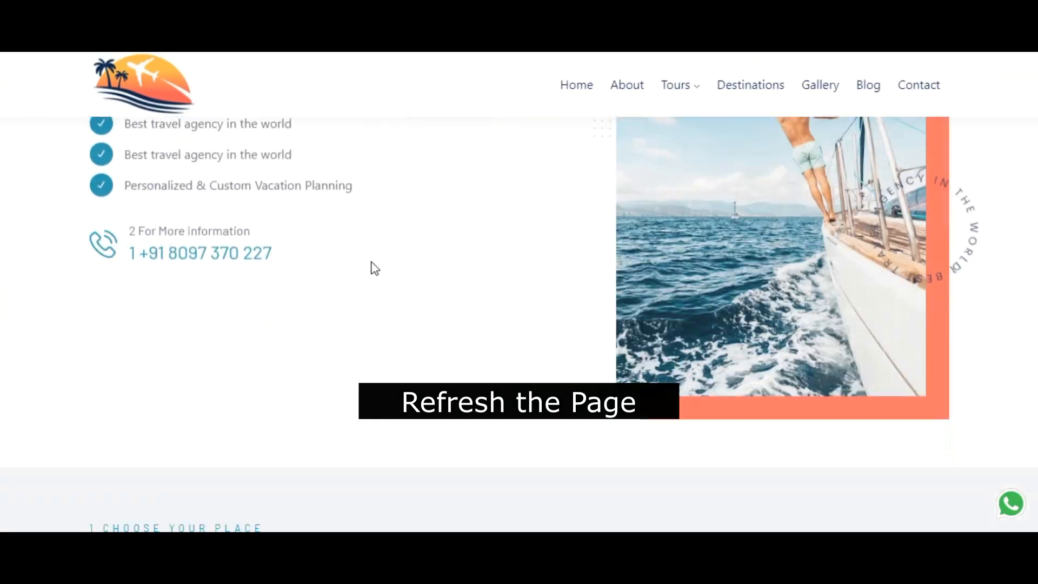
{"action": "scroll", "coordinate": [372, 262], "scroll_direction": "down", "scroll_amount": 2}
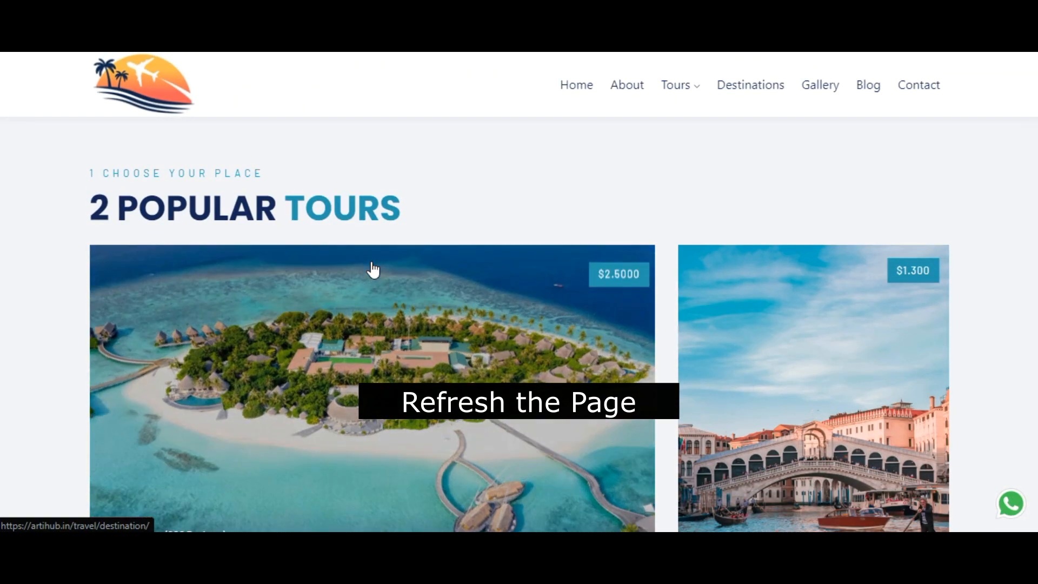
{"action": "scroll", "coordinate": [386, 366], "scroll_direction": "down", "scroll_amount": 5}
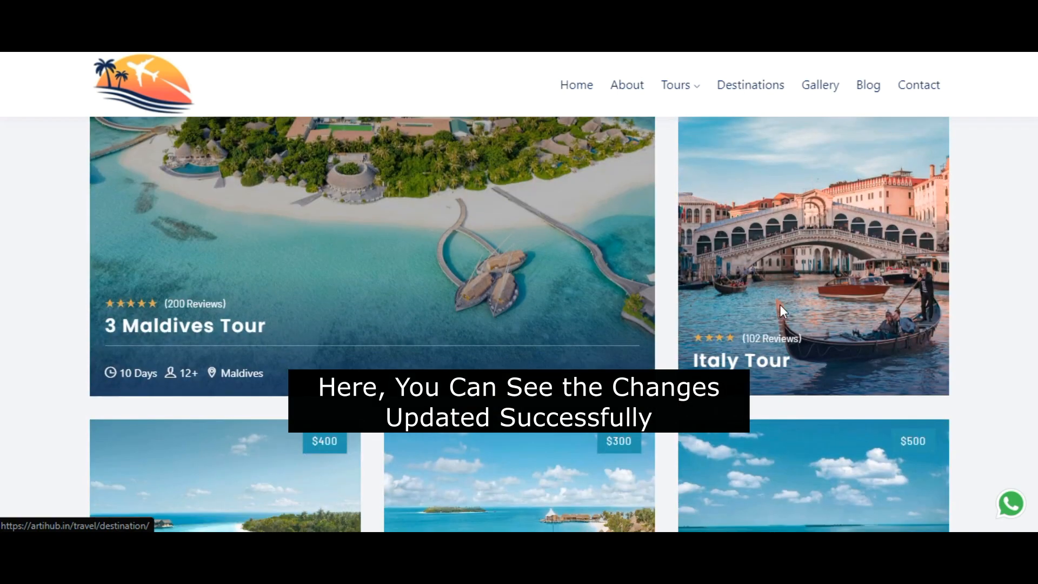
{"action": "scroll", "coordinate": [793, 335], "scroll_direction": "down", "scroll_amount": 3}
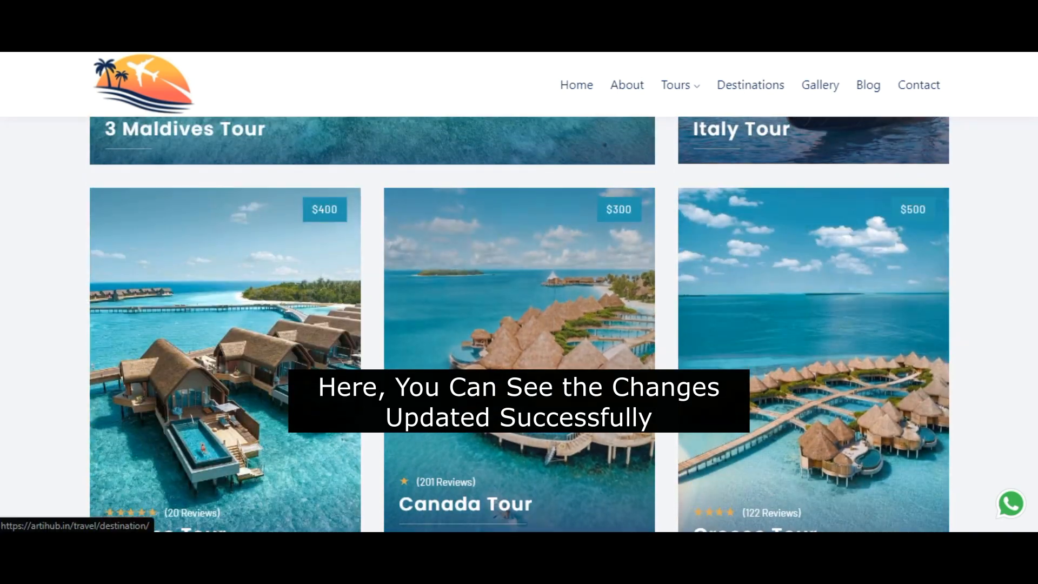
{"action": "scroll", "coordinate": [576, 432], "scroll_direction": "down", "scroll_amount": 2}
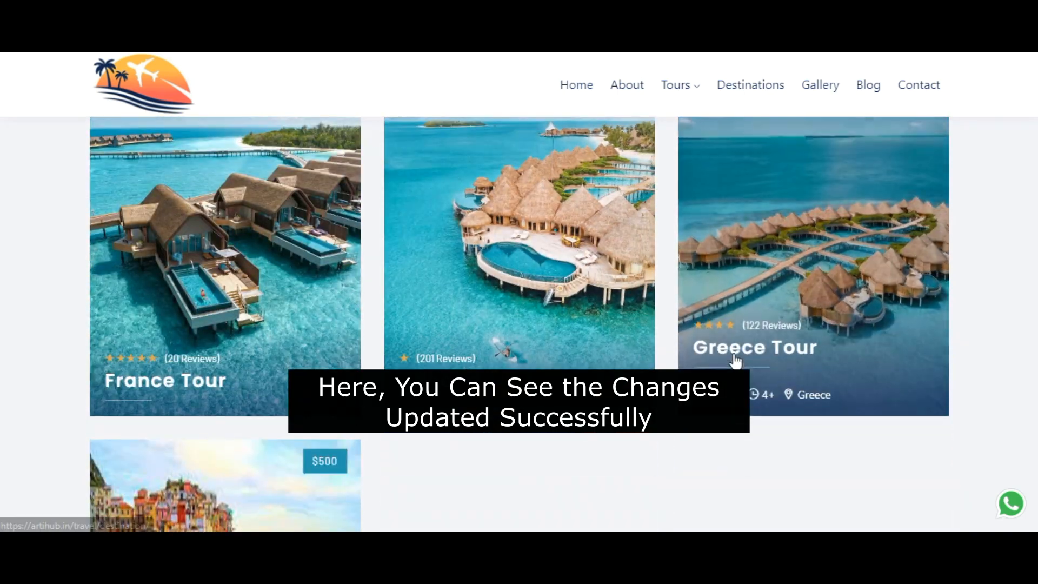
{"action": "scroll", "coordinate": [361, 297], "scroll_direction": "down", "scroll_amount": 4}
{"action": "scroll", "coordinate": [361, 297], "scroll_direction": "down", "scroll_amount": 5}
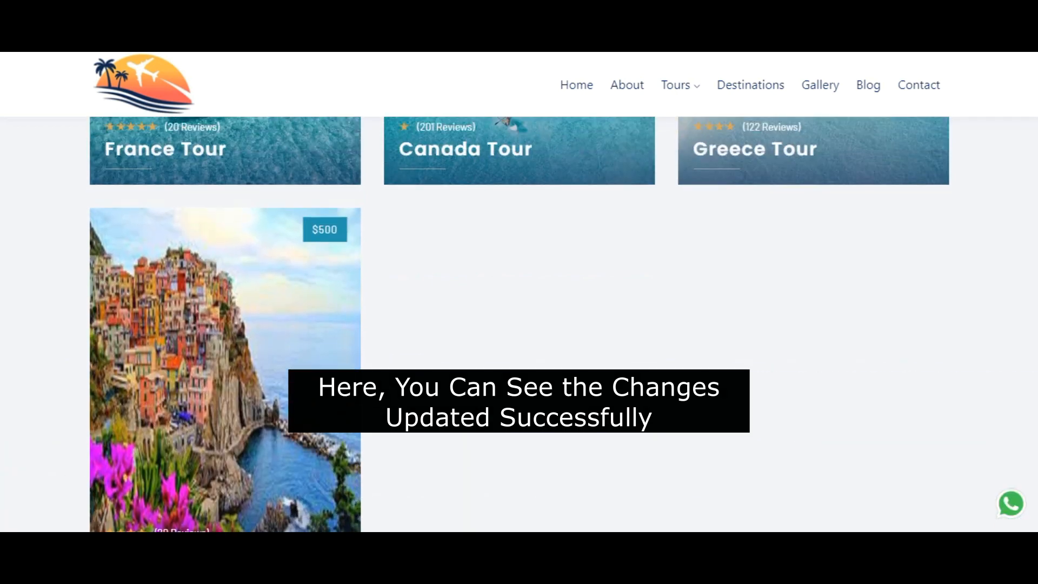
{"action": "scroll", "coordinate": [630, 359], "scroll_direction": "up", "scroll_amount": 15}
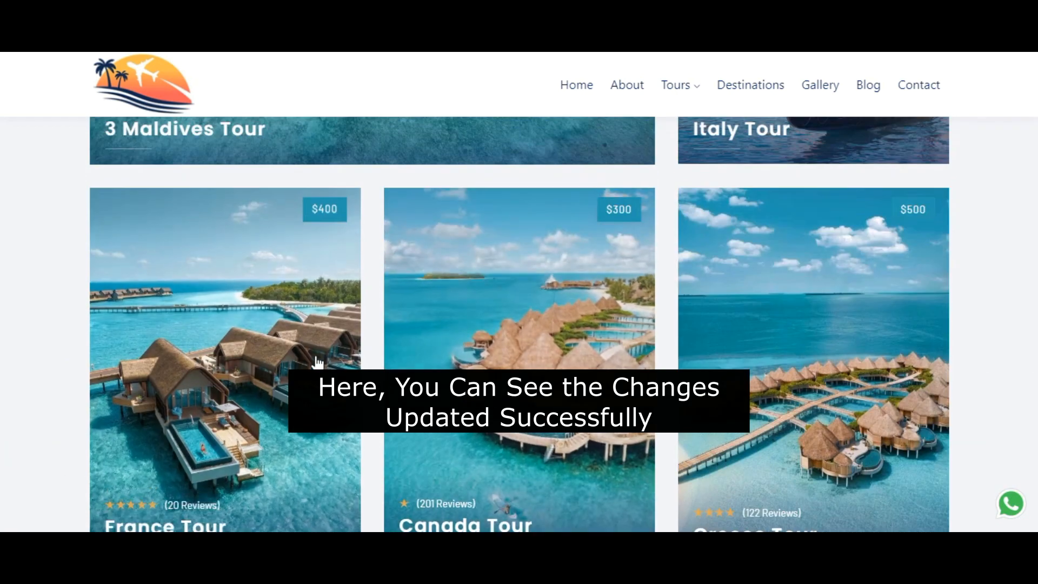